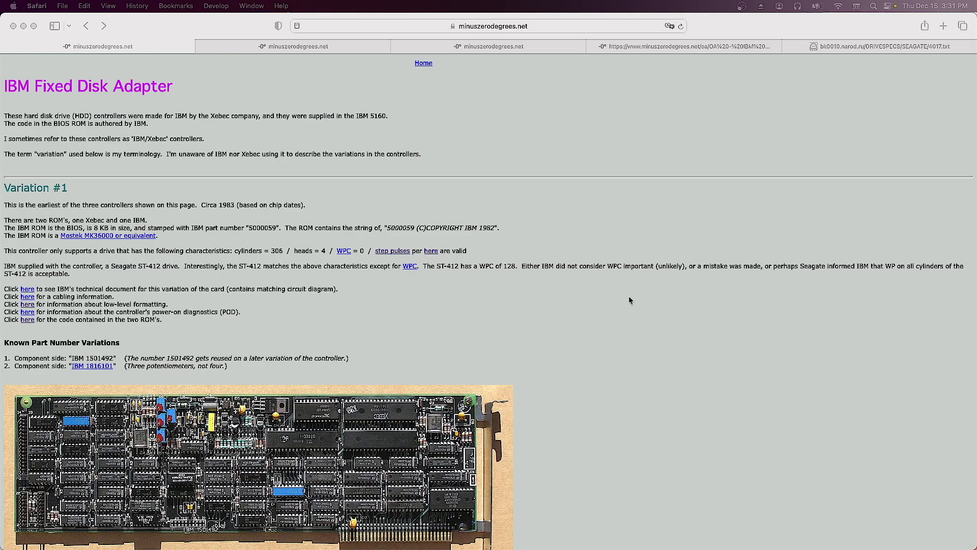
- Examine the IBM Fixed Disk Adapter page down to the Variation #3 section and its drive switch settings table
{"action": "left_click", "coordinate": [514, 301]}
{"action": "scroll", "coordinate": [514, 302], "scroll_direction": "down", "scroll_amount": 20}
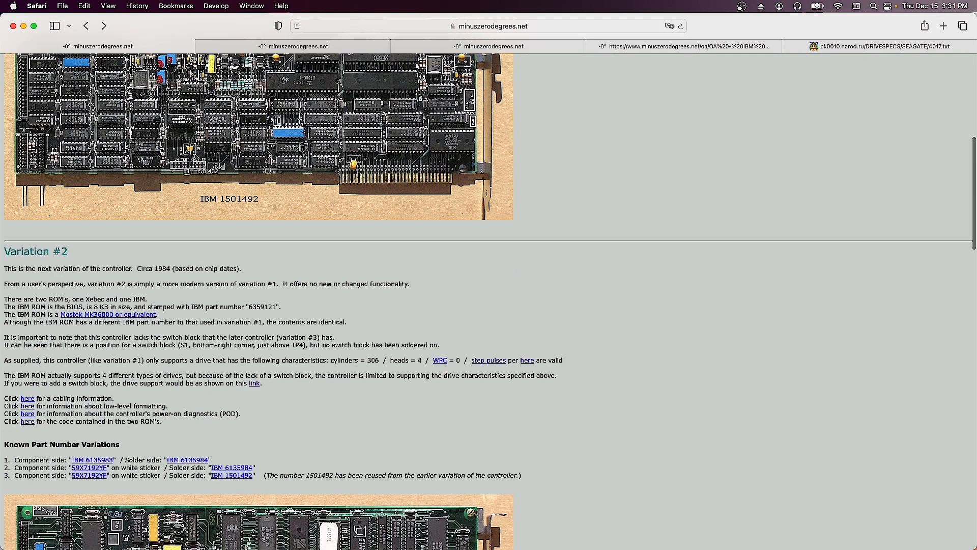
{"action": "scroll", "coordinate": [514, 303], "scroll_direction": "down", "scroll_amount": 15}
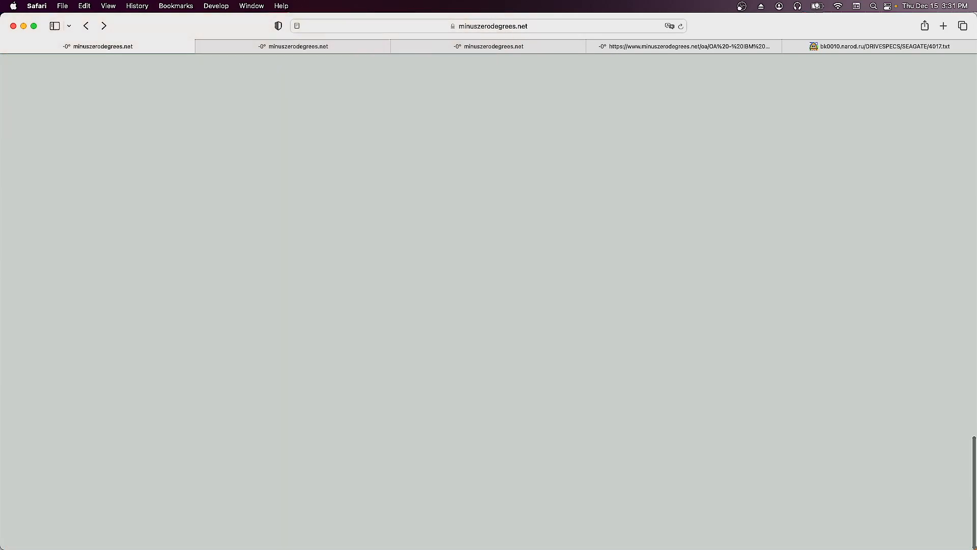
{"action": "scroll", "coordinate": [515, 303], "scroll_direction": "up", "scroll_amount": 10}
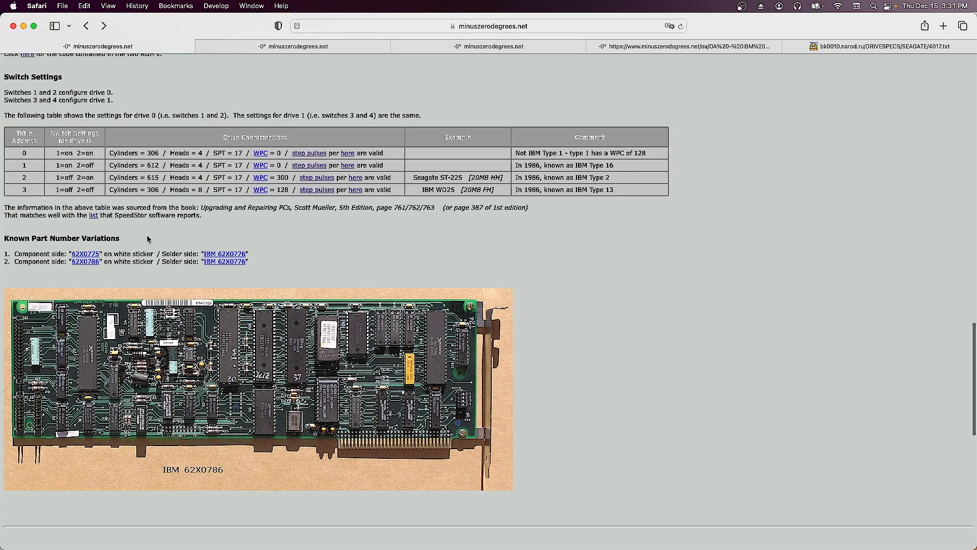
{"action": "scroll", "coordinate": [138, 206], "scroll_direction": "up", "scroll_amount": 5}
{"action": "scroll", "coordinate": [139, 205], "scroll_direction": "down", "scroll_amount": 3}
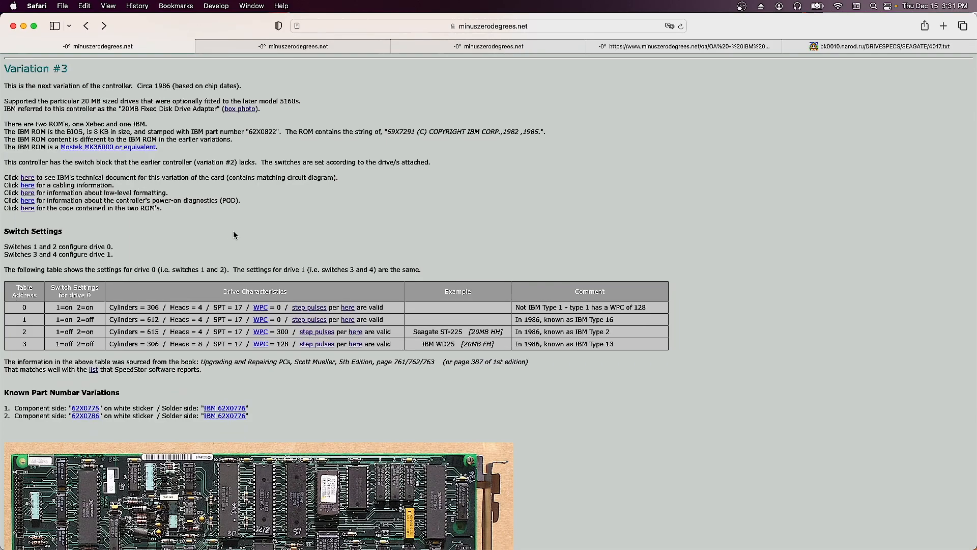
{"action": "scroll", "coordinate": [338, 350], "scroll_direction": "down", "scroll_amount": 4}
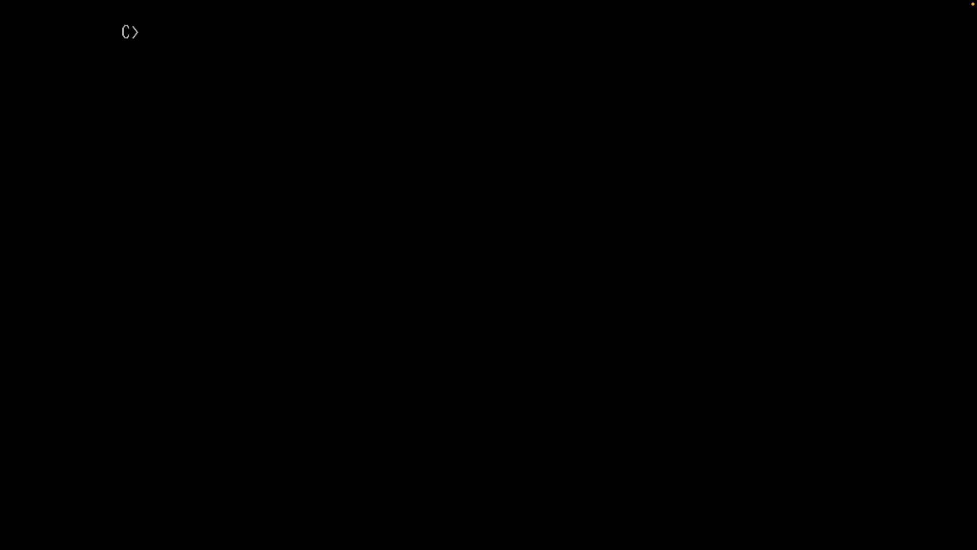
- In MAME, enable the UI controls and open the DIP switch settings at the type of the 1st drive
{"action": "key", "text": "super+backslash"}
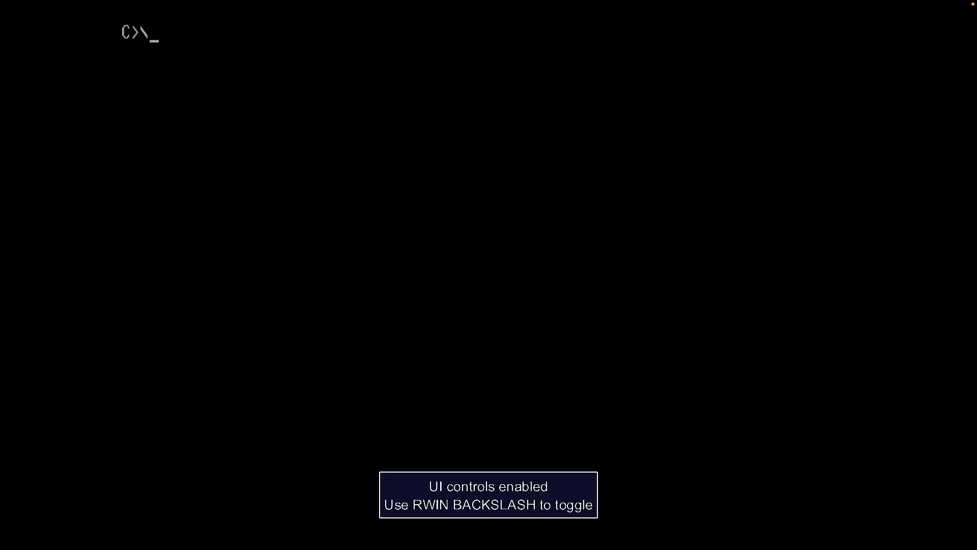
{"action": "key", "text": "Tab"}
{"action": "left_click", "coordinate": [535, 143]}
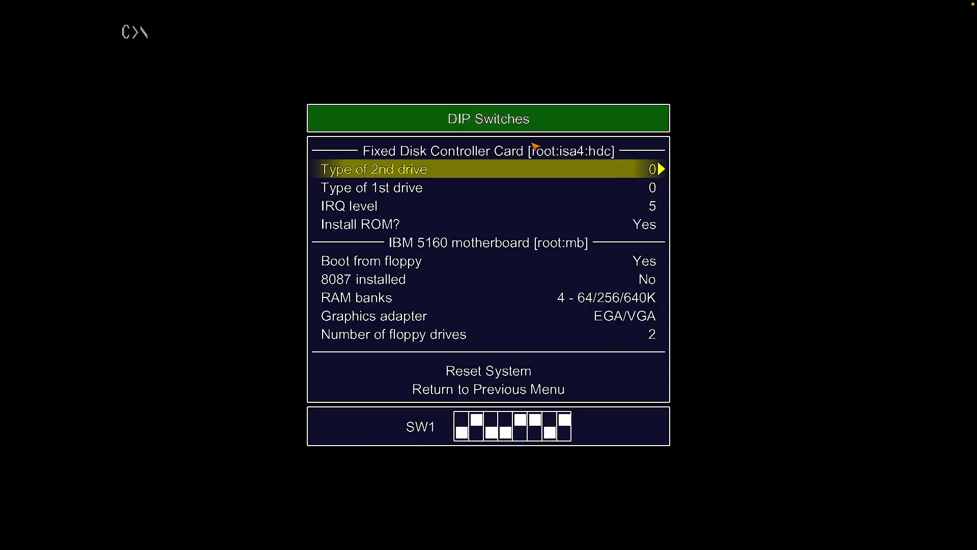
{"action": "left_click", "coordinate": [469, 192]}
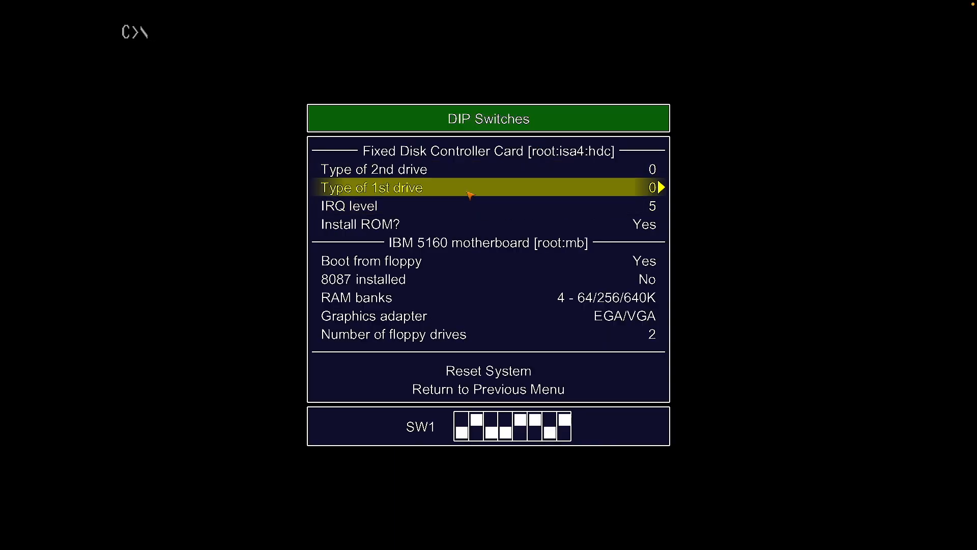
- Cycle the 1st drive type through its available values, return it to 0, and close the DIP switch settings
{"action": "key", "text": "Right"}
{"action": "key", "text": "Right"}
{"action": "key", "text": "Right"}
{"action": "key", "text": "Left"}
{"action": "key", "text": "Left"}
{"action": "key", "text": "Left"}
{"action": "key", "text": "Right"}
{"action": "key", "text": "Right"}
{"action": "key", "text": "Right"}
{"action": "key", "text": "Left"}
{"action": "key", "text": "Left"}
{"action": "key", "text": "Left"}
{"action": "key", "text": "Escape"}
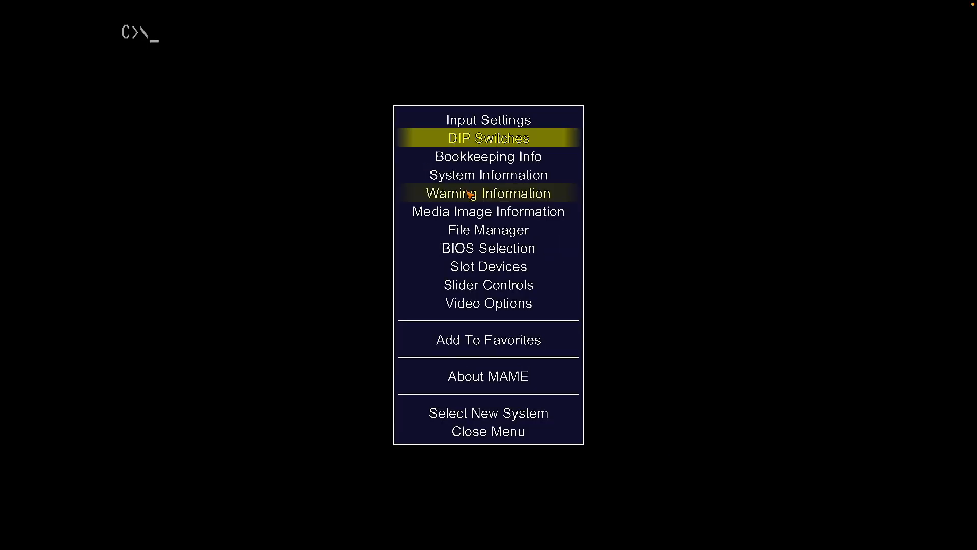
{"action": "key", "text": "Escape"}
- Clear the stray backslash at the C prompt and run "b:sstor /romlist" to list the controller's ROM drive tables
{"action": "key", "text": "BackSpace"}
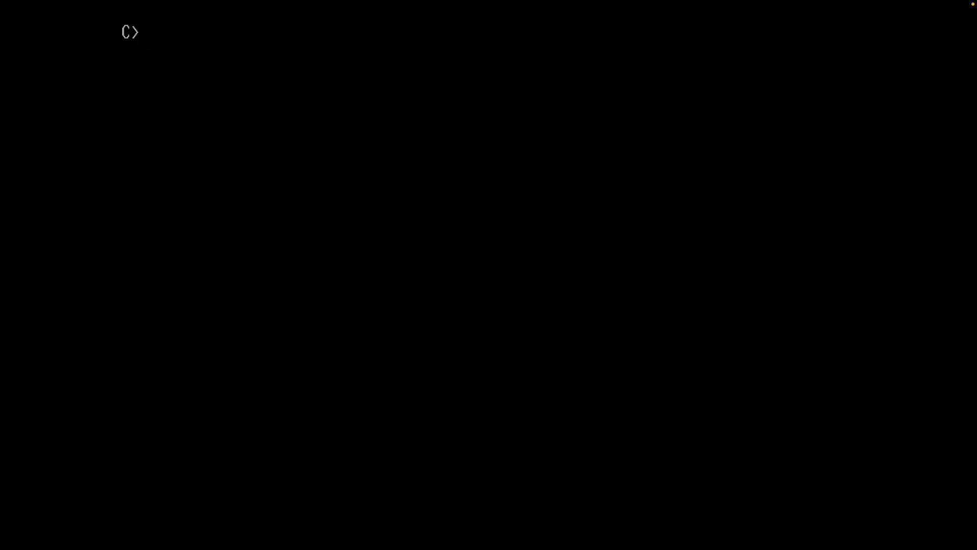
{"action": "type", "text": "b:sstor /romlist"}
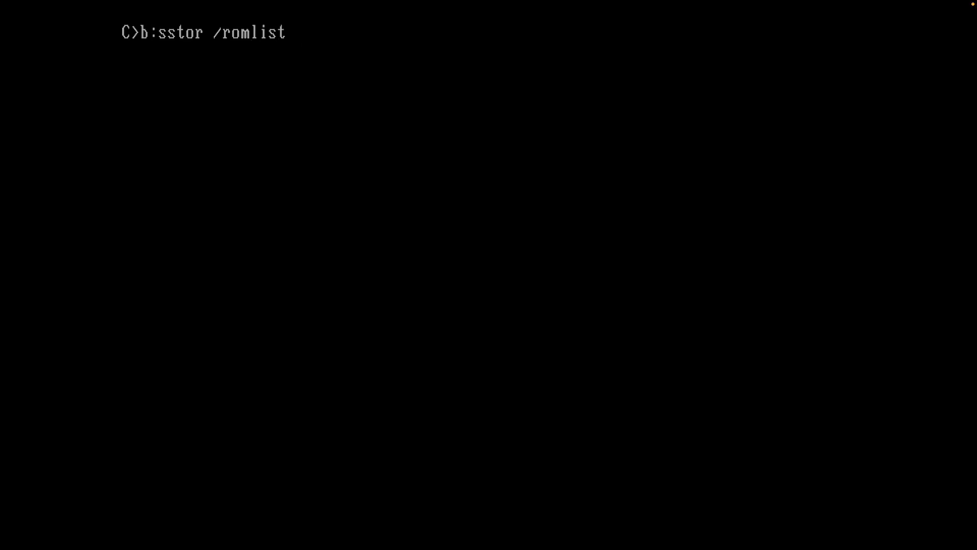
{"action": "key", "text": "Return"}
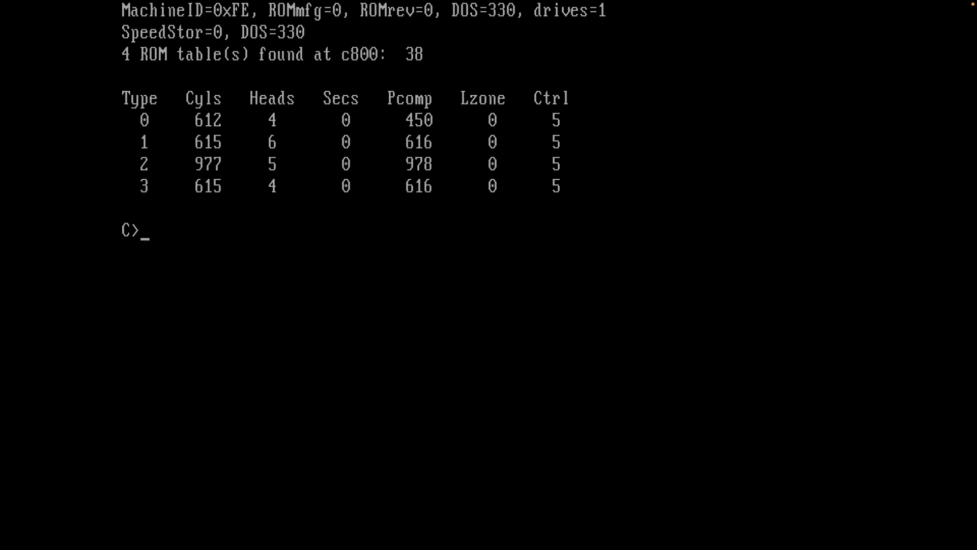
- Re-enable the UI controls, review the fixed disk controller's 1st drive type in the DIP switch settings, and close them
{"action": "key", "text": "super+backslash"}
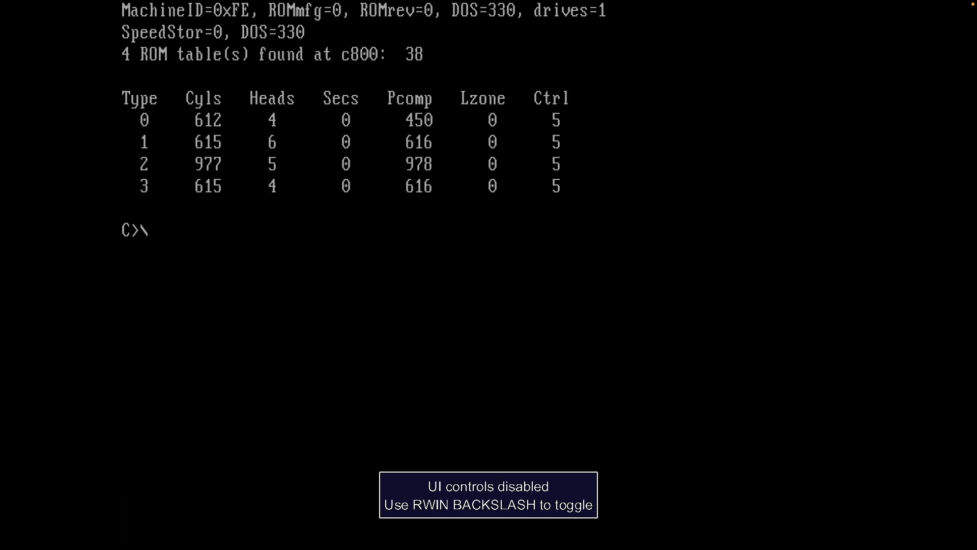
{"action": "key", "text": "super+backslash"}
{"action": "key", "text": "Tab"}
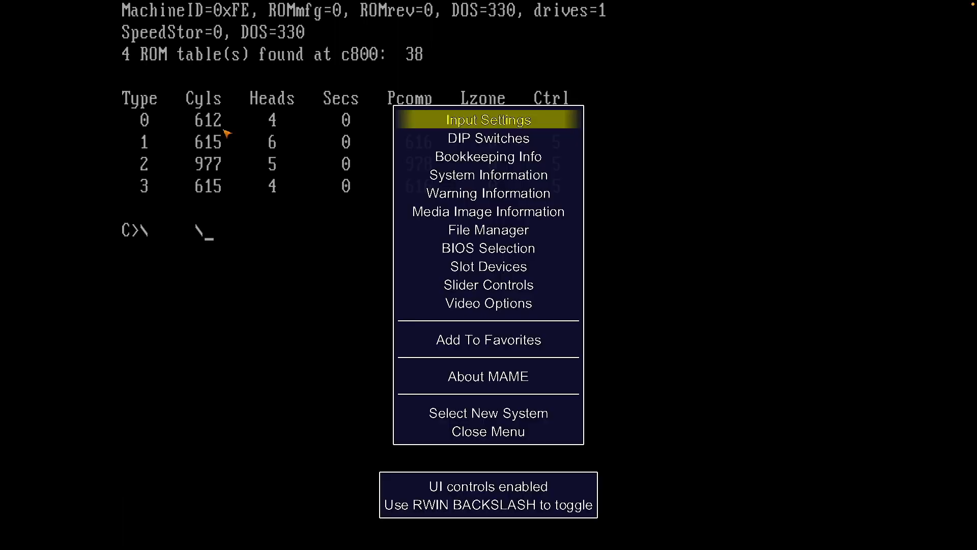
{"action": "left_click", "coordinate": [491, 139]}
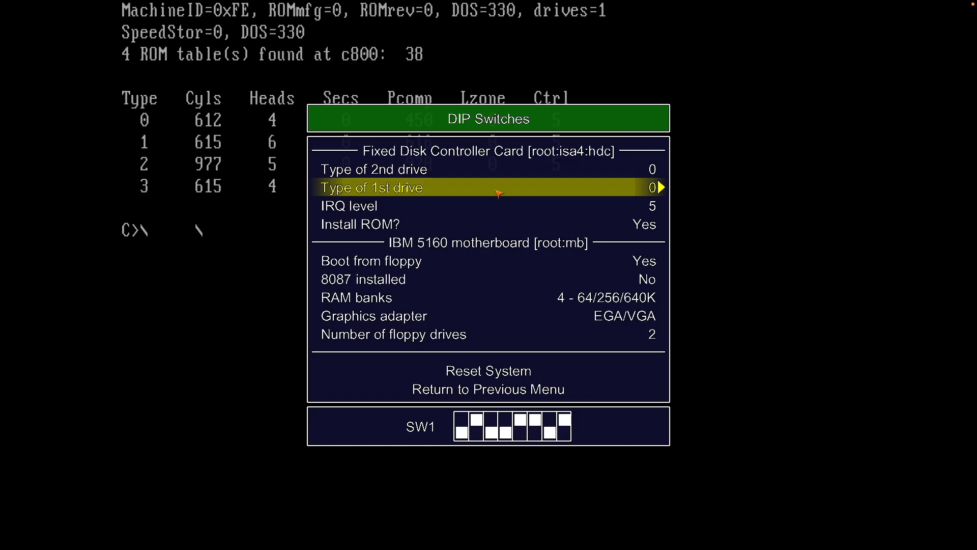
{"action": "key", "text": "Escape"}
{"action": "key", "text": "Escape"}
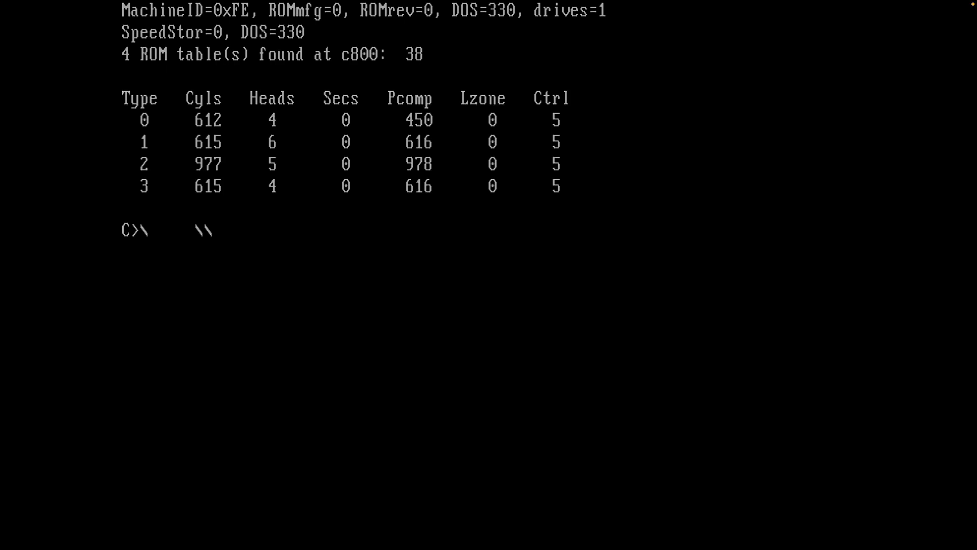
- Leave full screen and examine the S1 switch block on the 20MB Fixed Disk Drive Adapter logic diagram in Safari
{"action": "key", "text": "alt+Return"}
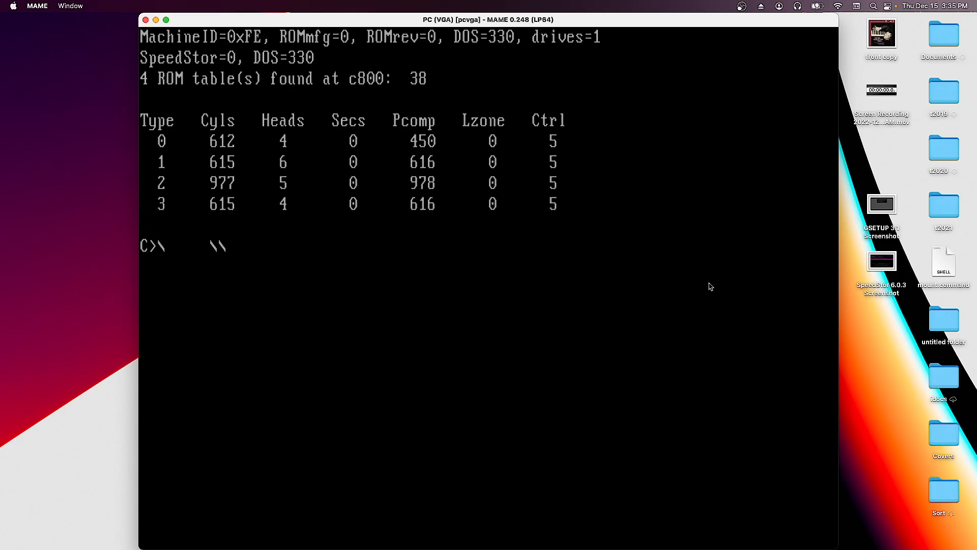
{"action": "key", "text": "ctrl+Right"}
{"action": "left_click", "coordinate": [663, 48]}
{"action": "scroll", "coordinate": [684, 370], "scroll_direction": "down", "scroll_amount": 4}
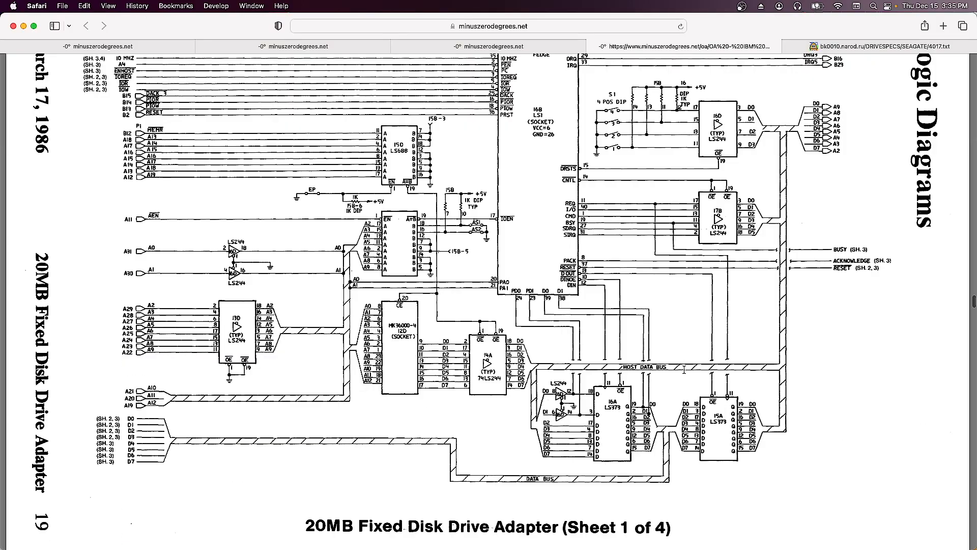
{"action": "scroll", "coordinate": [684, 369], "scroll_direction": "up", "scroll_amount": 1}
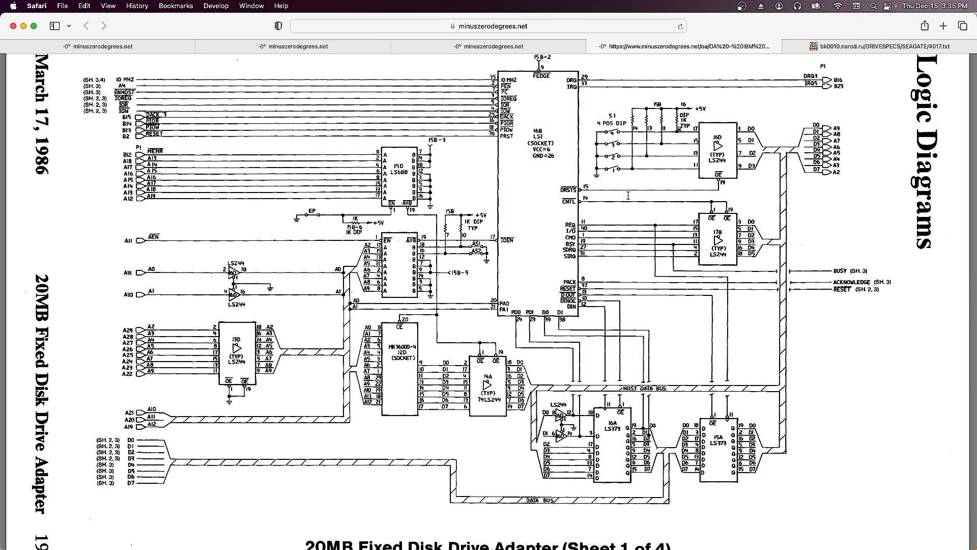
- Compare MAME's ROM drive table with the adapter's logic diagram, and open the Seagate 4017.txt drive specification in Safari
{"action": "key", "text": "ctrl+Left"}
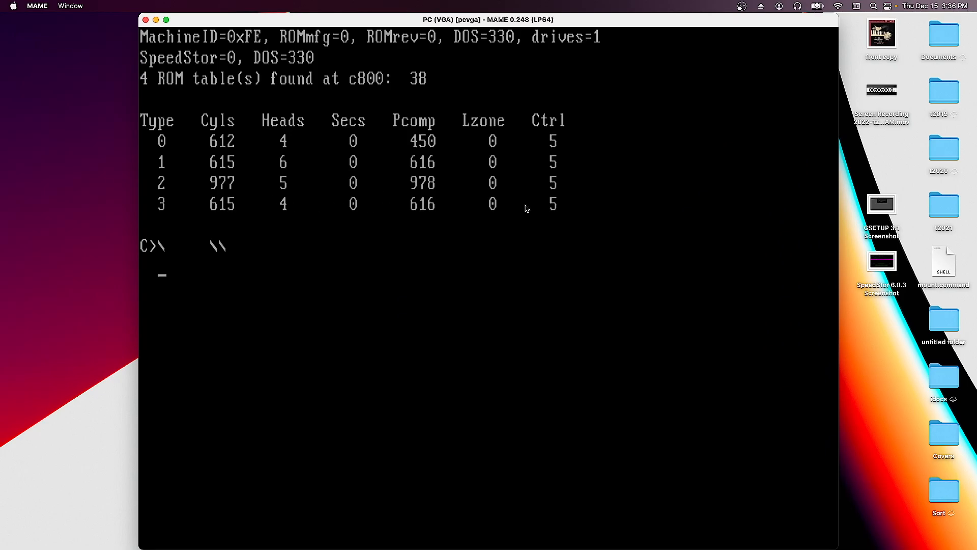
{"action": "key", "text": "ctrl+Right"}
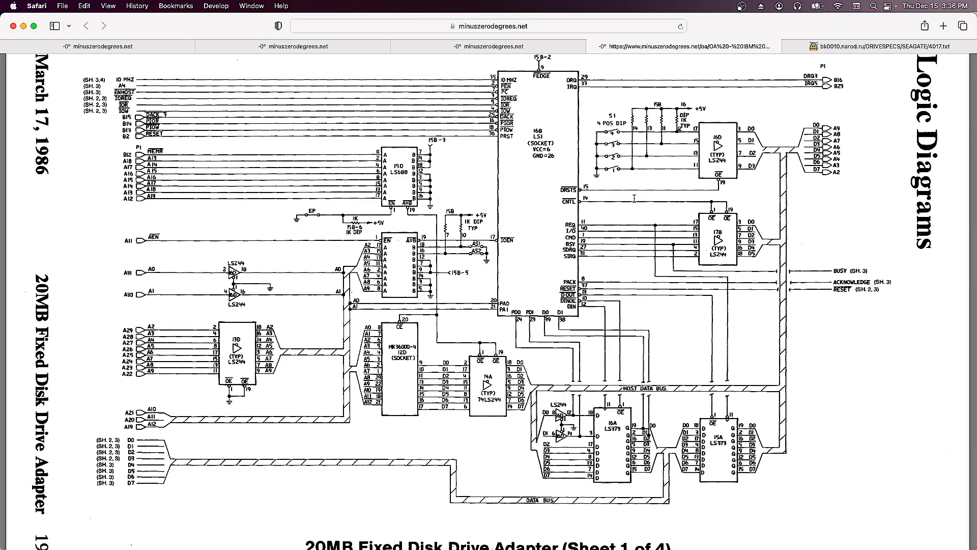
{"action": "key", "text": "super+Tab"}
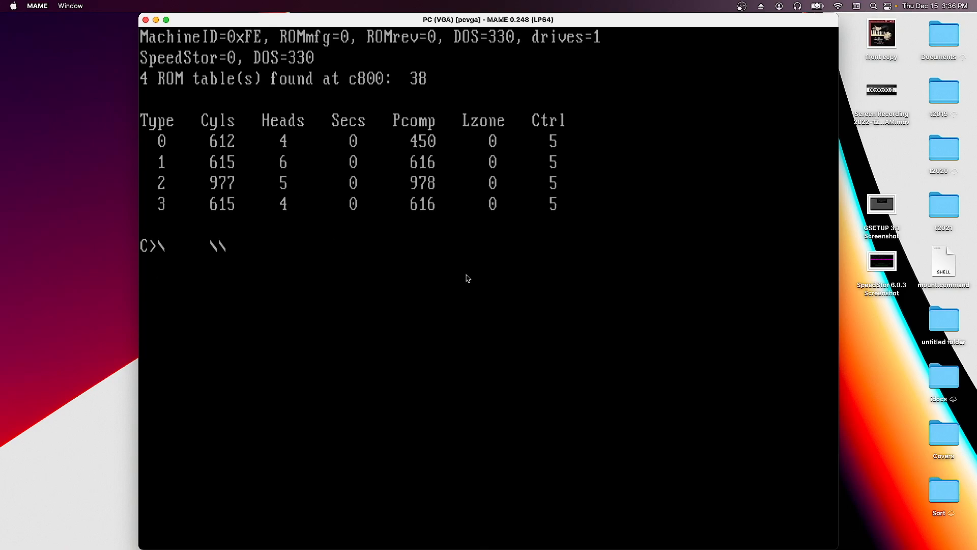
{"action": "key", "text": "ctrl+Right"}
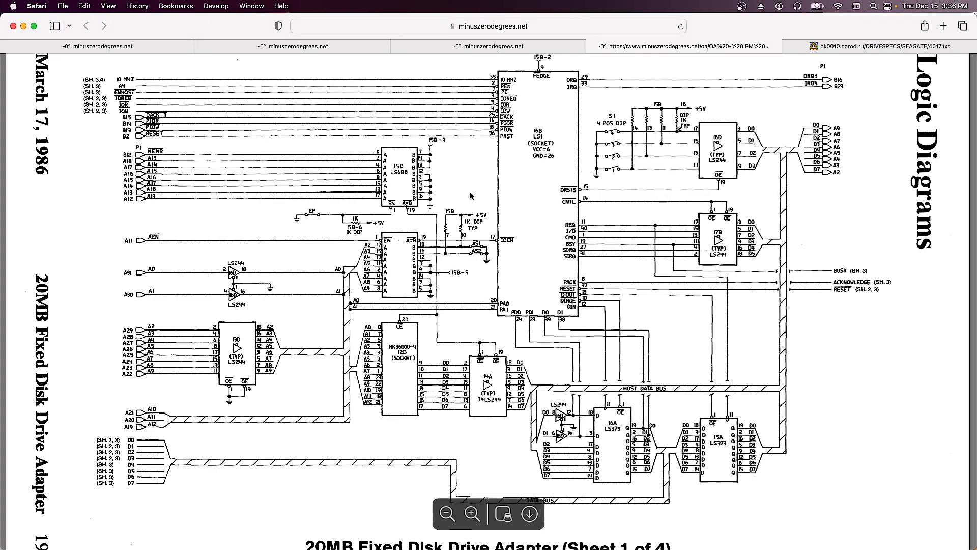
{"action": "left_click", "coordinate": [877, 47]}
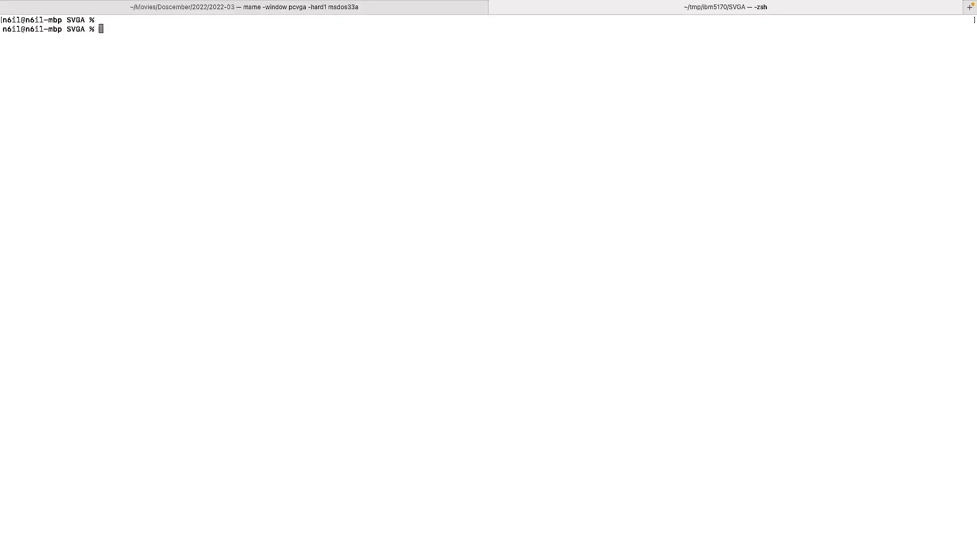
- In Terminal, change to ~/tmp and run "~/src/mame-fork/chdman createhd" without options to show its usage
{"action": "type", "text": "cd ~/tmp"}
{"action": "key", "text": "Return"}
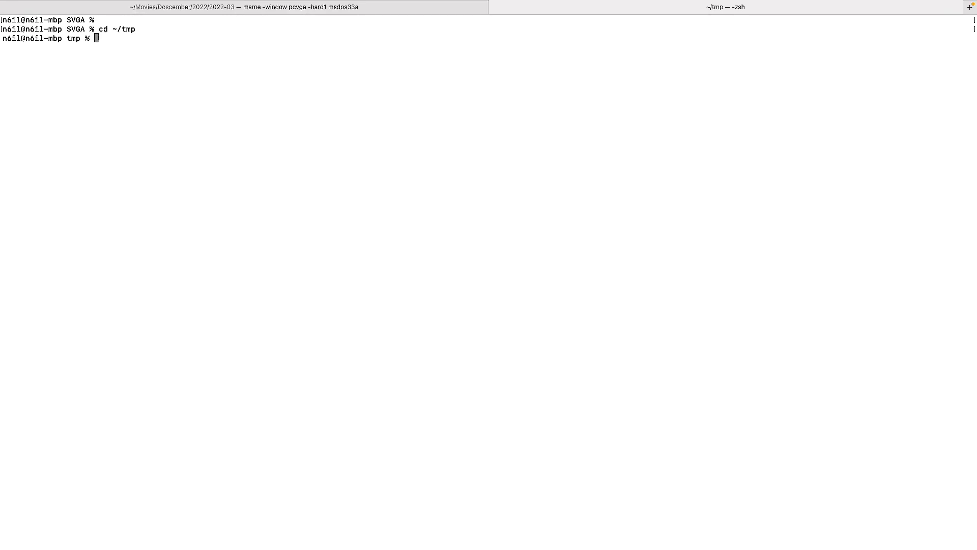
{"action": "type", "text": "~/"}
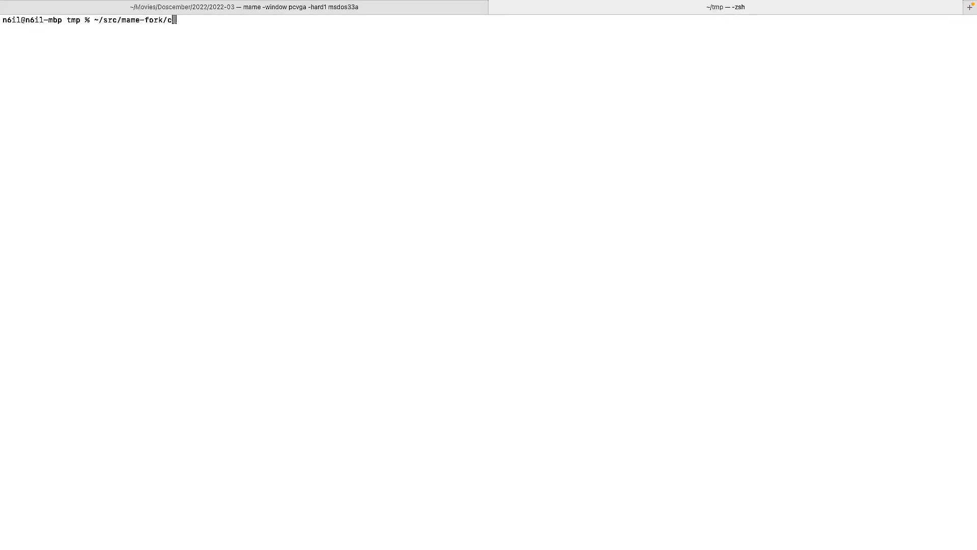
{"action": "type", "text": "hdman createhd"}
{"action": "key", "text": "Return"}
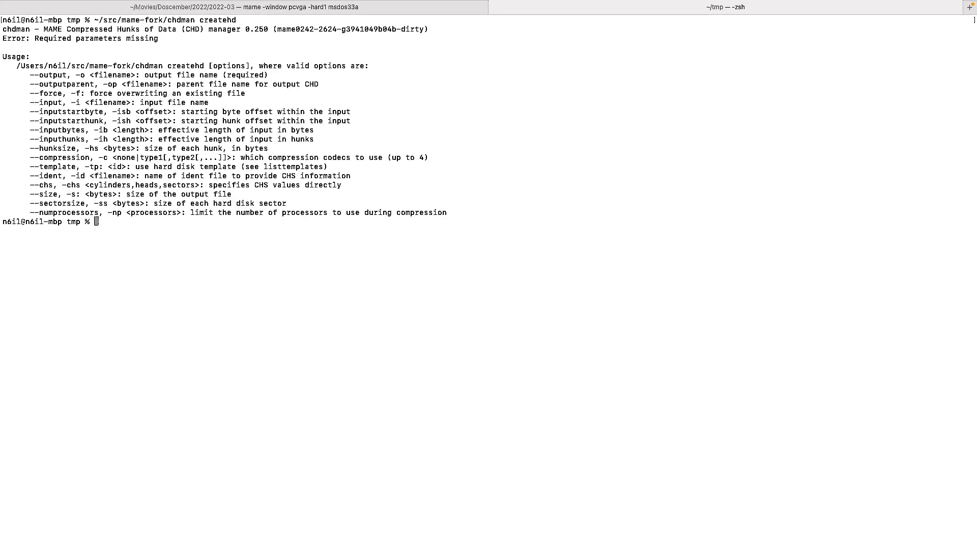
- Create the hard disk image test.chd with chdman createhd using CHS 615,4,17, checking the geometry against the Seagate ST225 specification
{"action": "key", "text": "Up"}
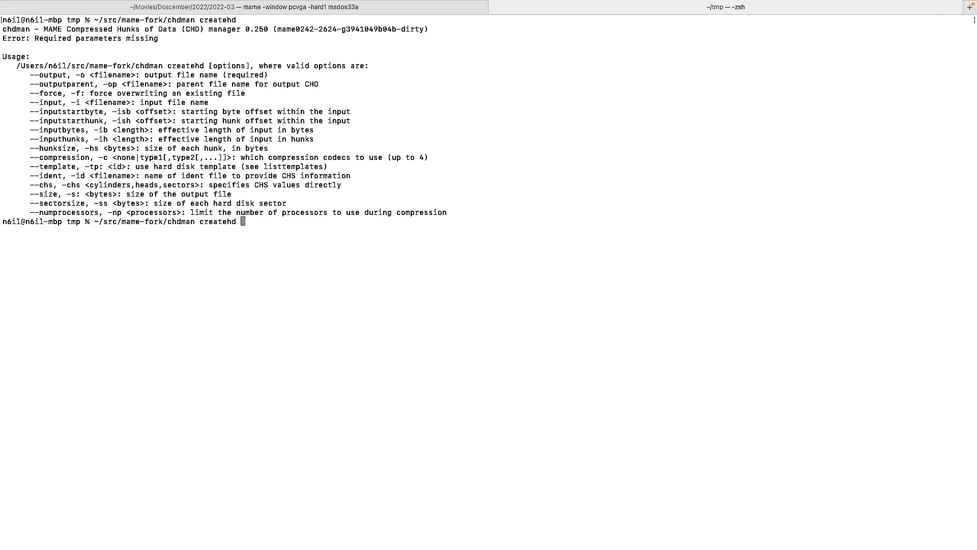
{"action": "type", "text": "-o test."}
{"action": "key", "text": "BackSpace"}
{"action": "type", "text": ".chd -chs 615,"}
{"action": "key", "text": "ctrl+Left"}
{"action": "key", "text": "ctrl+Left"}
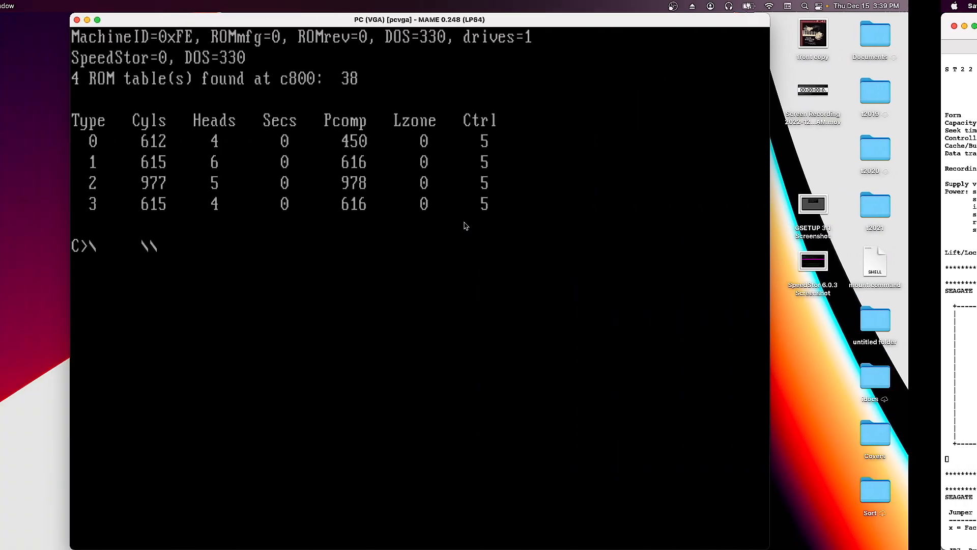
{"action": "key", "text": "ctrl+Right"}
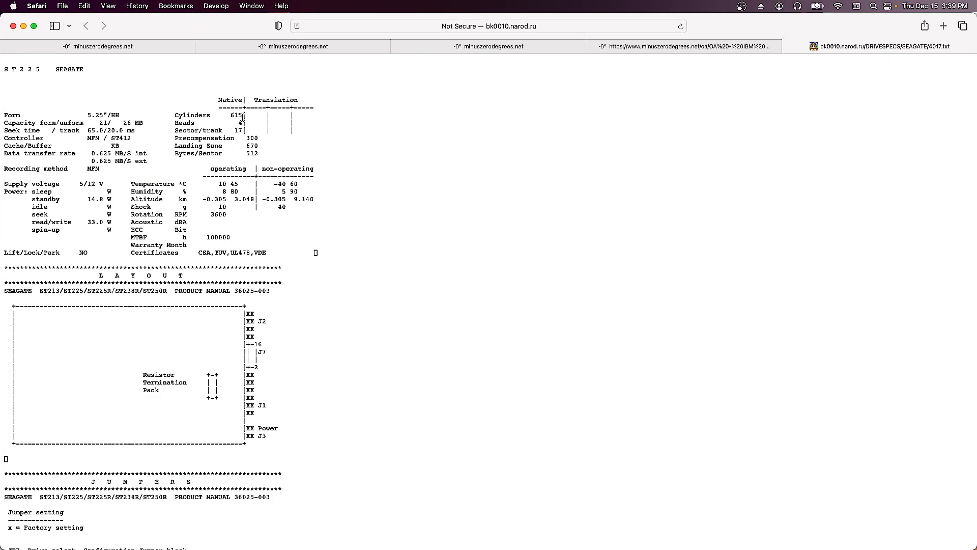
{"action": "key", "text": "ctrl+Right"}
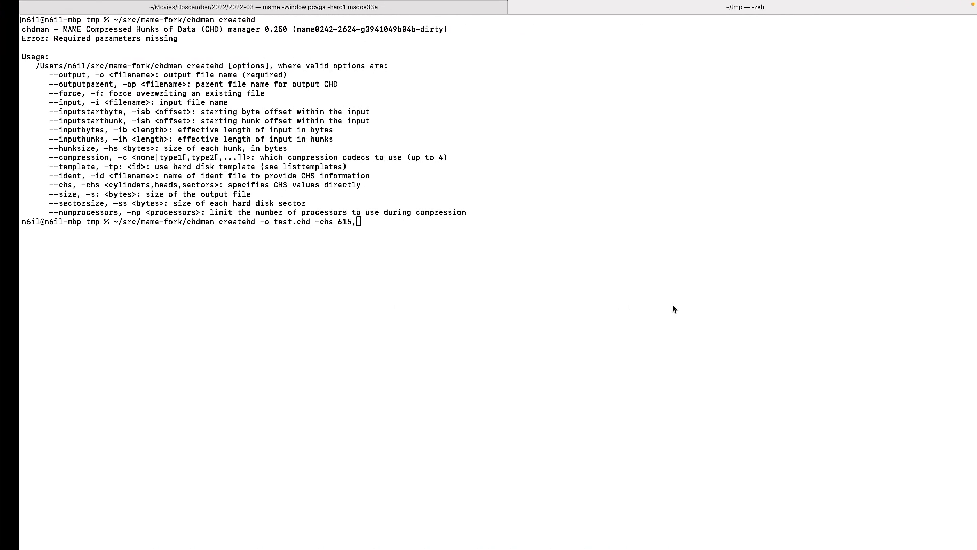
{"action": "type", "text": "4,17"}
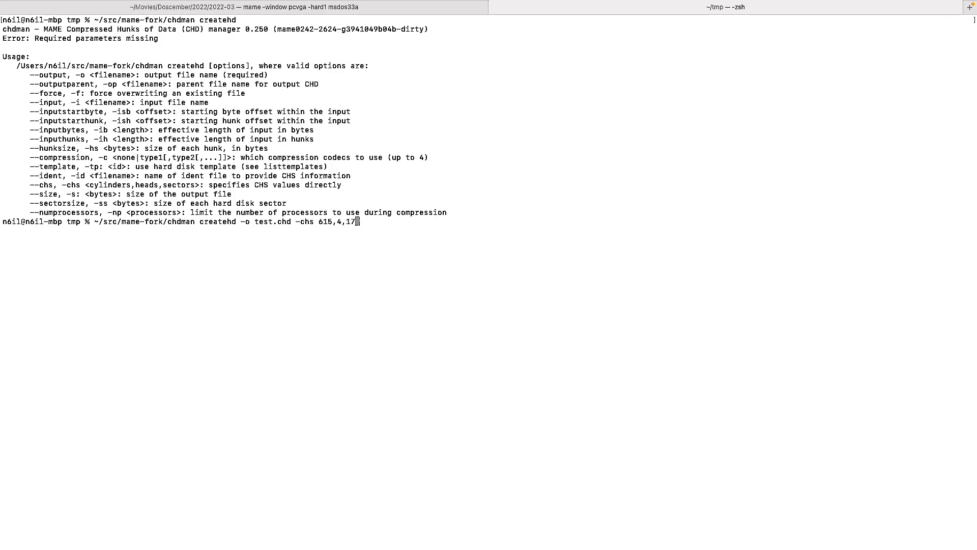
{"action": "key", "text": "Return"}
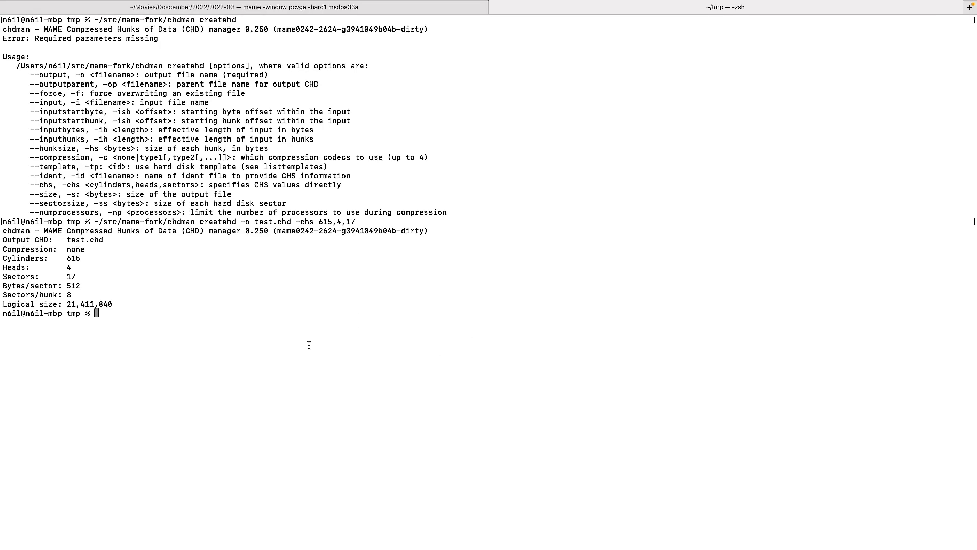
- Switch to MAME, unmount msdos33a from harddisk1 and mount test.chd from the tmp folder there instead
{"action": "key", "text": "ctrl+Left"}
{"action": "key", "text": "ctrl+Left"}
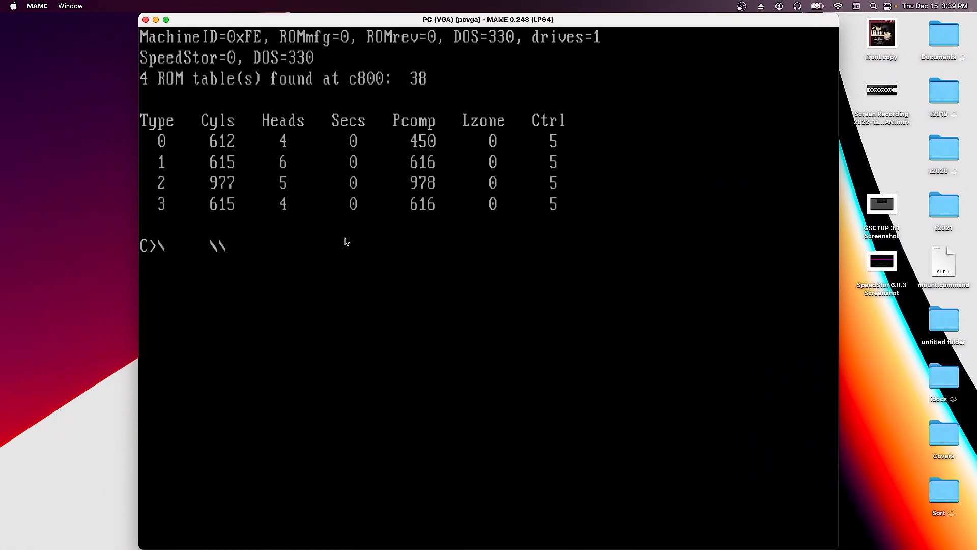
{"action": "key", "text": "Tab"}
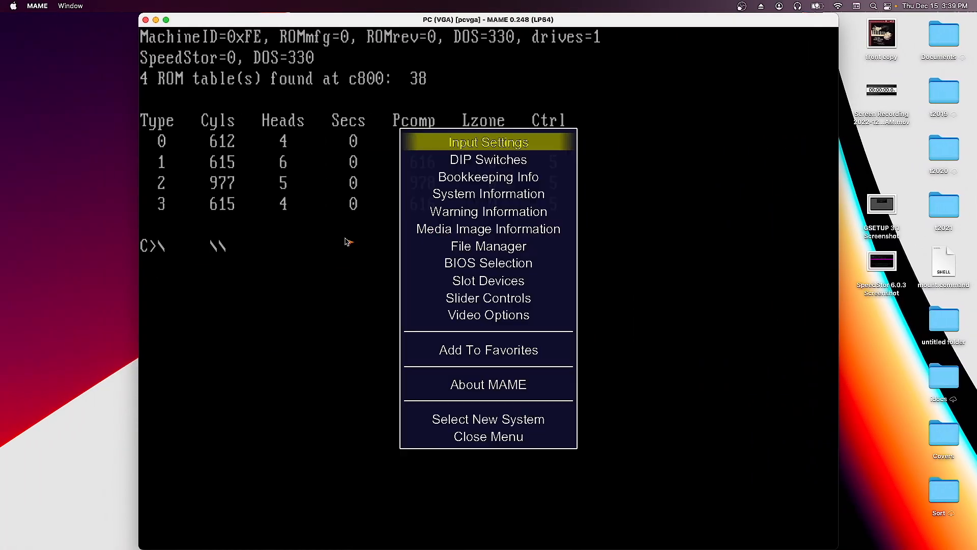
{"action": "left_click", "coordinate": [456, 248]}
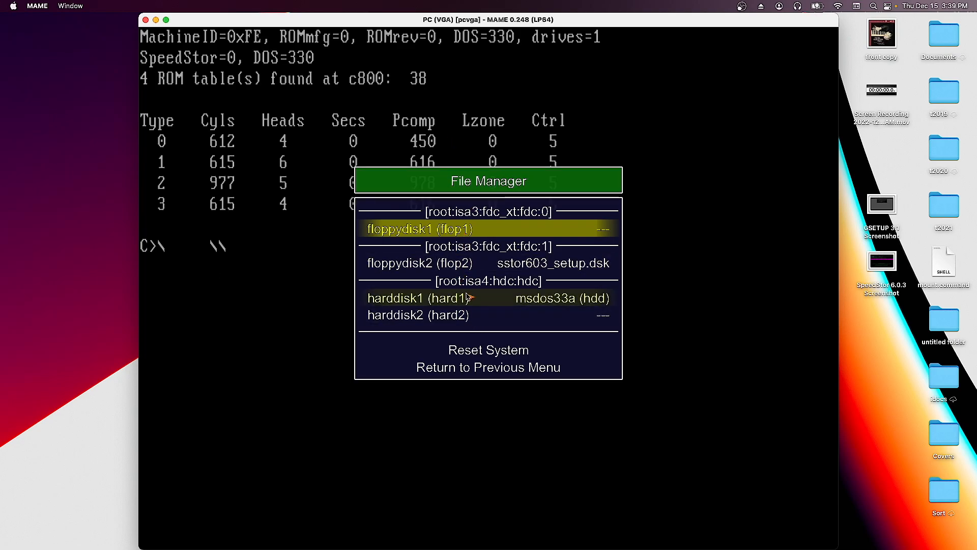
{"action": "left_click", "coordinate": [553, 301]}
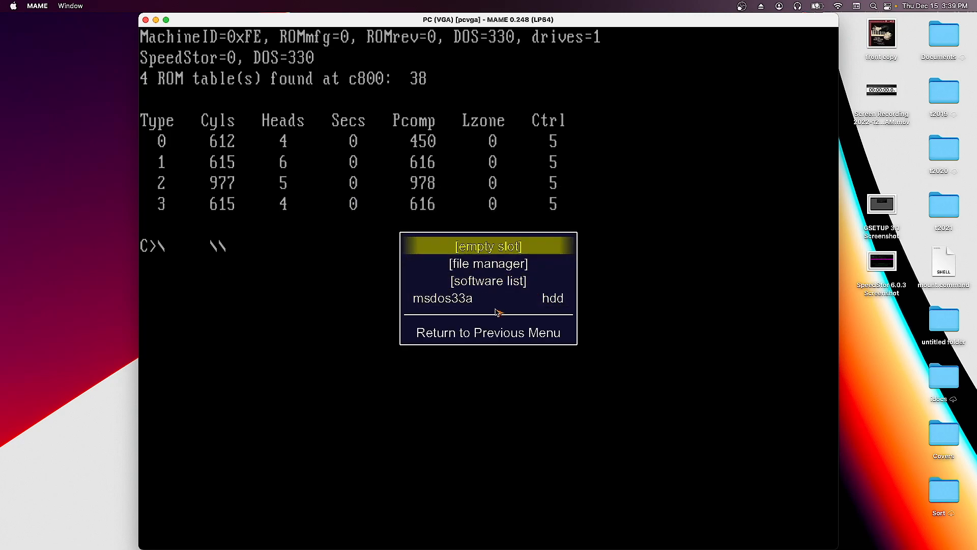
{"action": "left_click", "coordinate": [481, 246]}
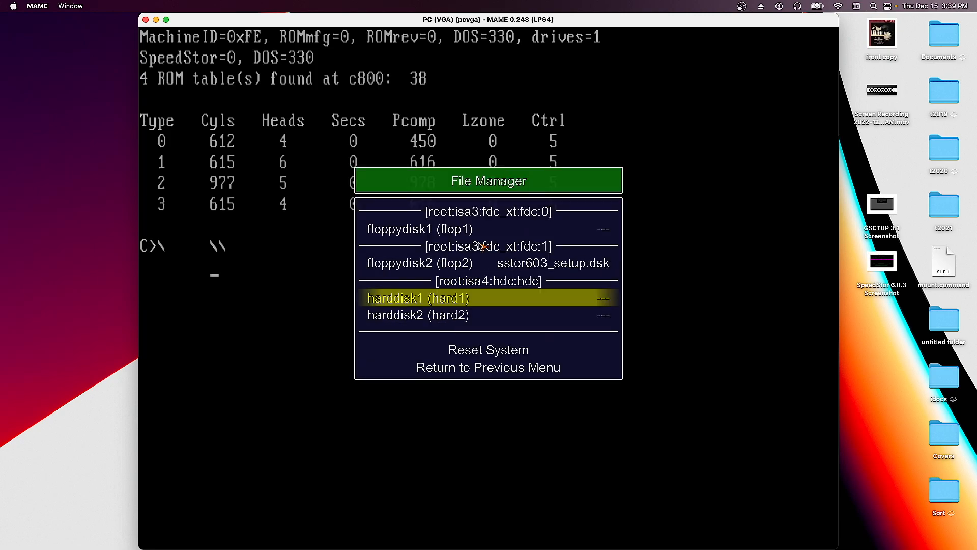
{"action": "left_click", "coordinate": [584, 299]}
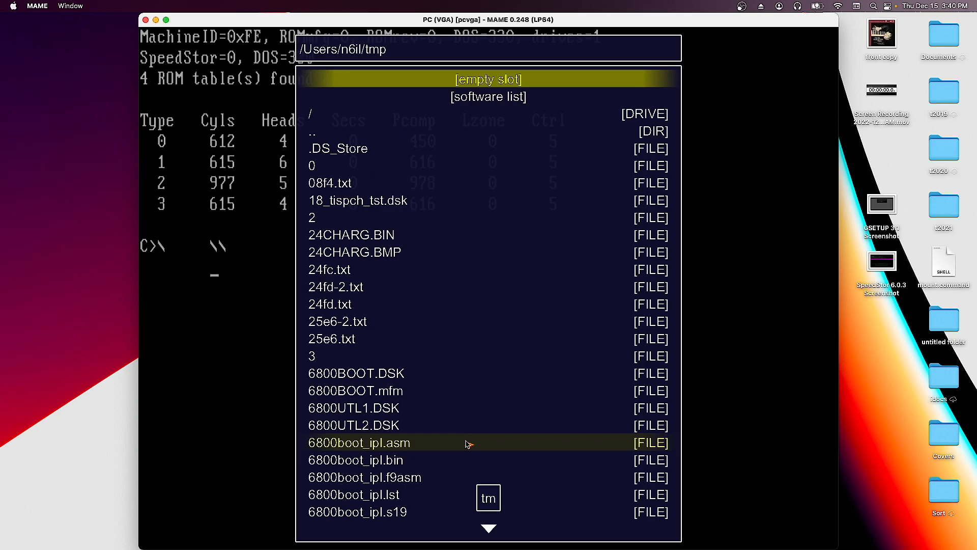
{"action": "type", "text": "test"}
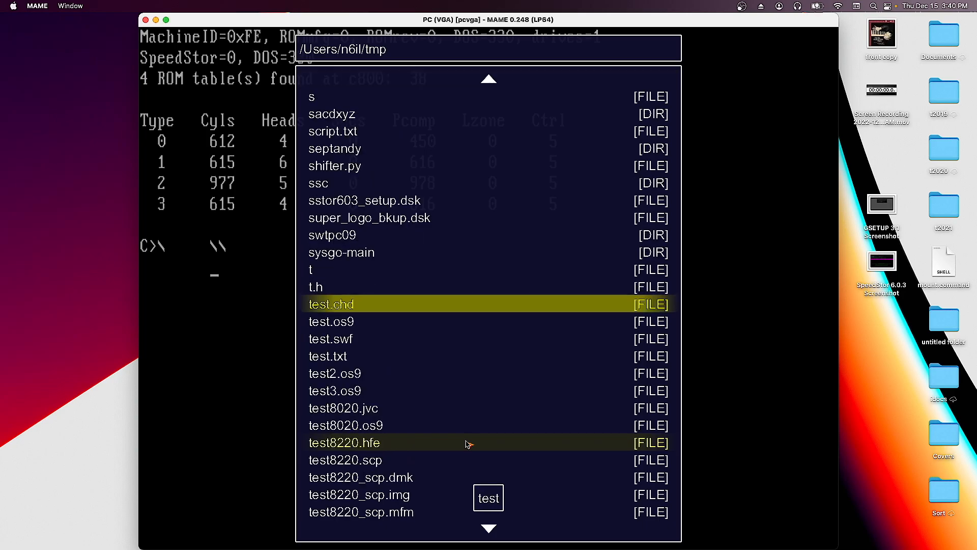
{"action": "left_click", "coordinate": [342, 305]}
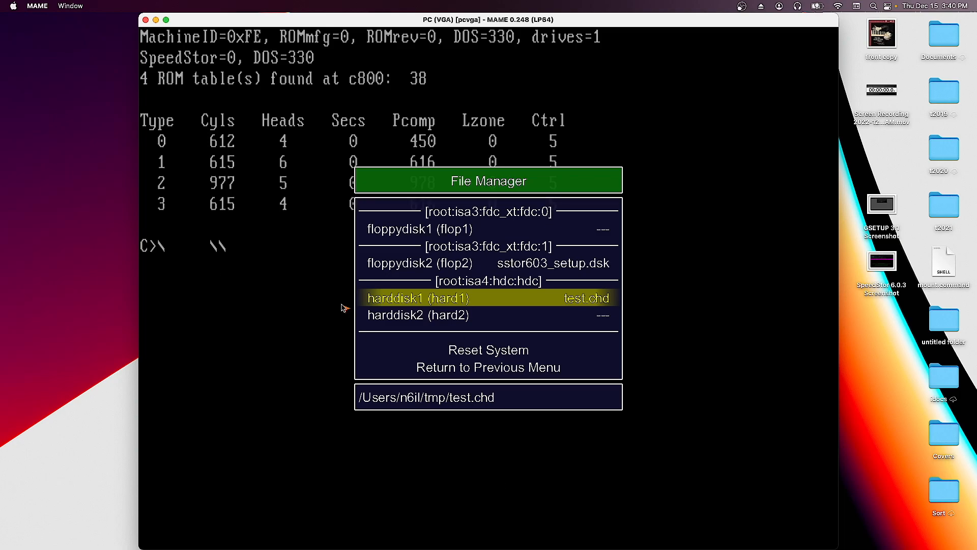
- Mount the flop1 disk of MS-DOS (Version 3.30A) from the software list in floppydisk1
{"action": "left_click", "coordinate": [602, 232]}
{"action": "left_click", "coordinate": [602, 232]}
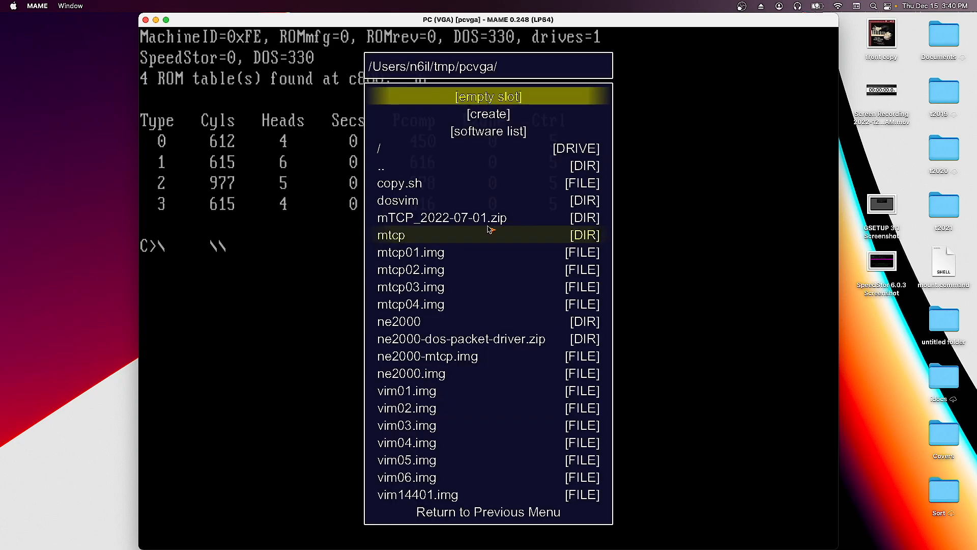
{"action": "double_click", "coordinate": [473, 133]}
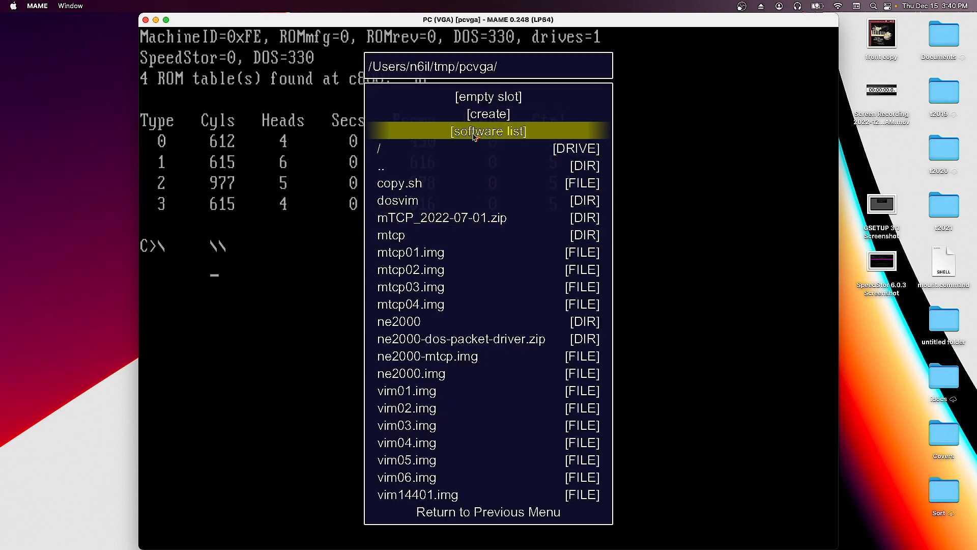
{"action": "left_click", "coordinate": [485, 275]}
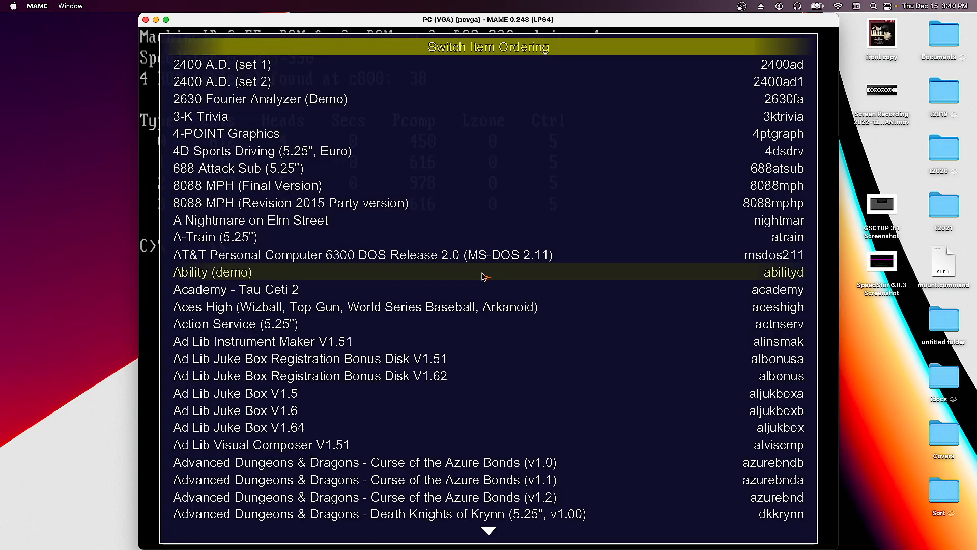
{"action": "type", "text": "m"}
{"action": "key", "text": "Down"}
{"action": "key", "text": "Down"}
{"action": "key", "text": "Down"}
{"action": "key", "text": "Down"}
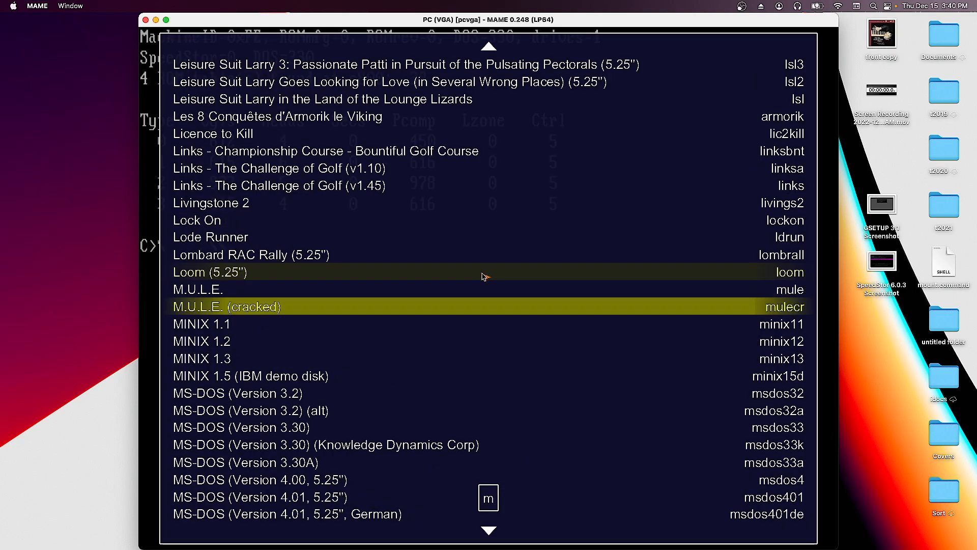
{"action": "key", "text": "Down"}
{"action": "key", "text": "Down"}
{"action": "key", "text": "Down"}
{"action": "key", "text": "Down"}
{"action": "key", "text": "Down"}
{"action": "key", "text": "Down"}
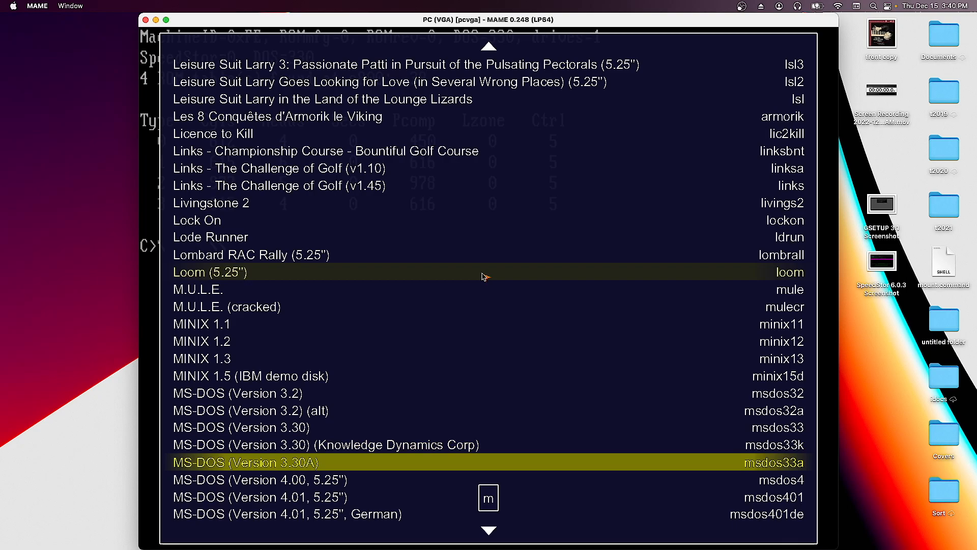
{"action": "left_click", "coordinate": [458, 463]}
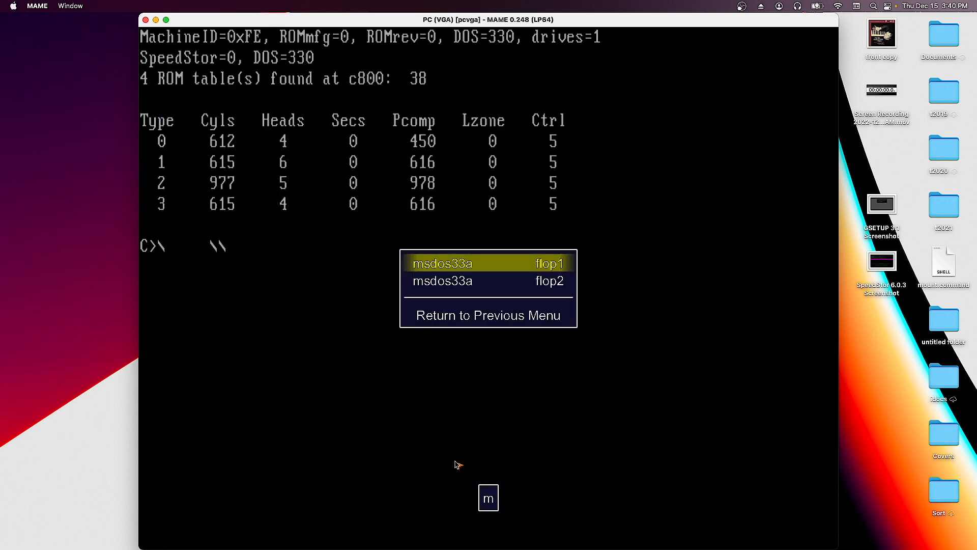
{"action": "left_click", "coordinate": [492, 263]}
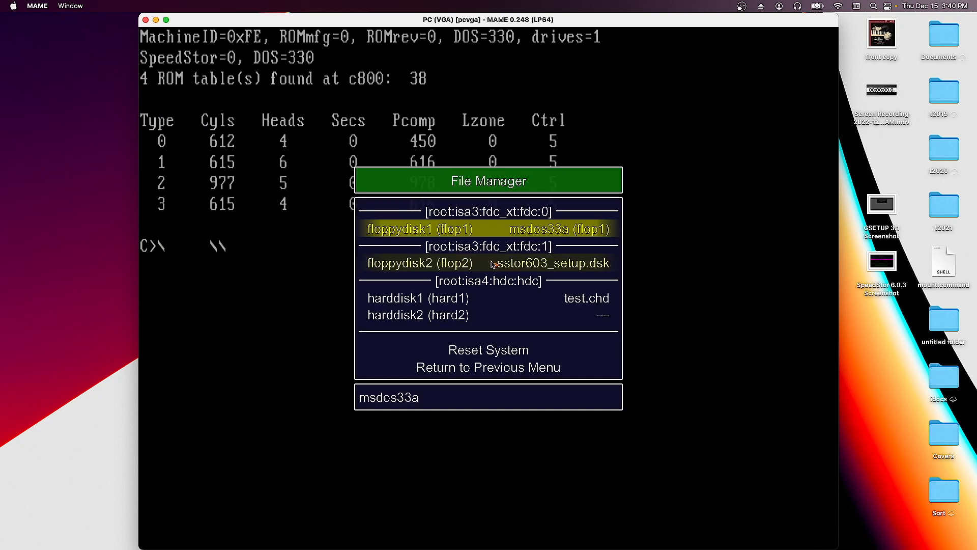
- Reset the emulated system and set the DOS date to 12-15-2022 and the time to 15:43:00
{"action": "left_click", "coordinate": [488, 355]}
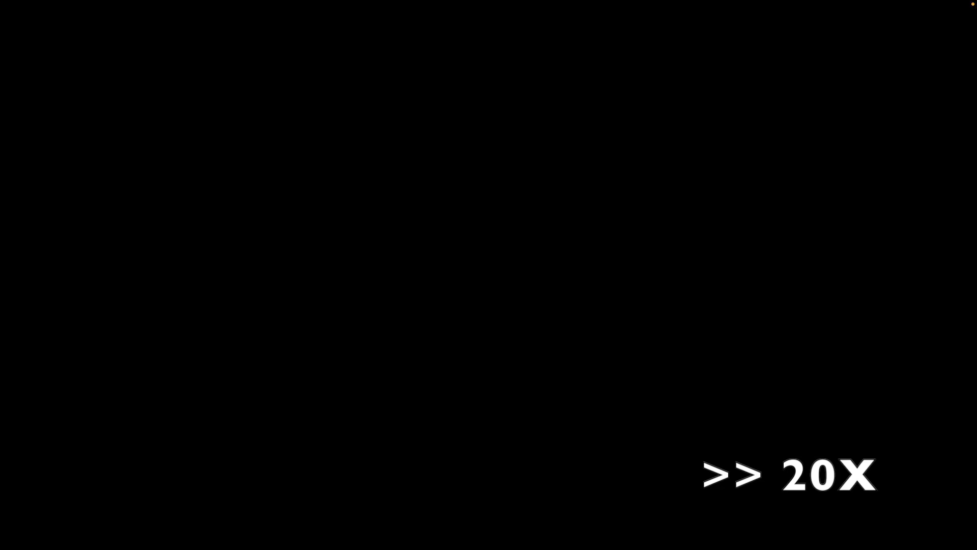
{"action": "type", "text": "12-15-2022"}
{"action": "key", "text": "Return"}
{"action": "type", "text": "15:43:00"}
{"action": "key", "text": "Return"}
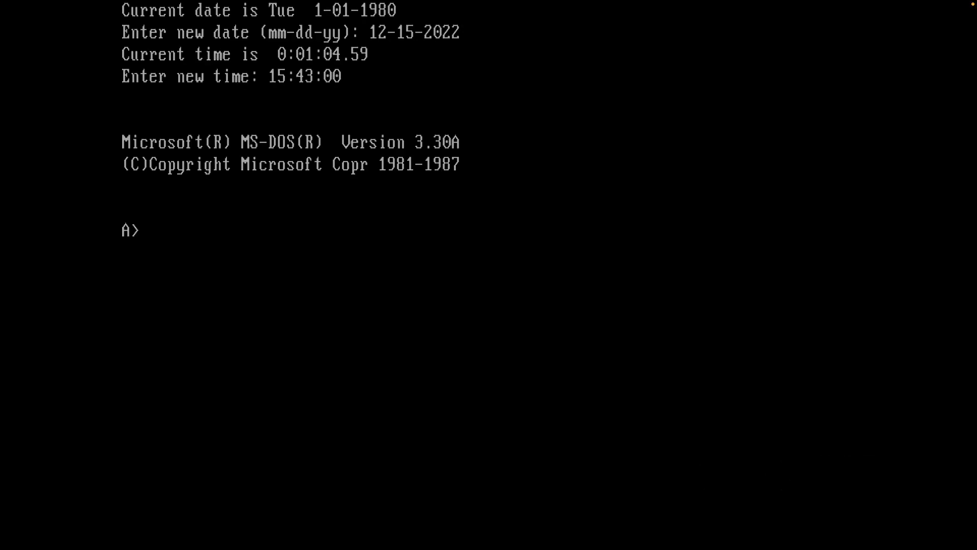
- Run fdisk to create an active primary DOS partition of maximum size on fixed disk 1, and restart the system
{"action": "type", "text": "fdosk"}
{"action": "key", "text": "BackSpace"}
{"action": "key", "text": "BackSpace"}
{"action": "key", "text": "BackSpace"}
{"action": "type", "text": "isk"}
{"action": "key", "text": "Return"}
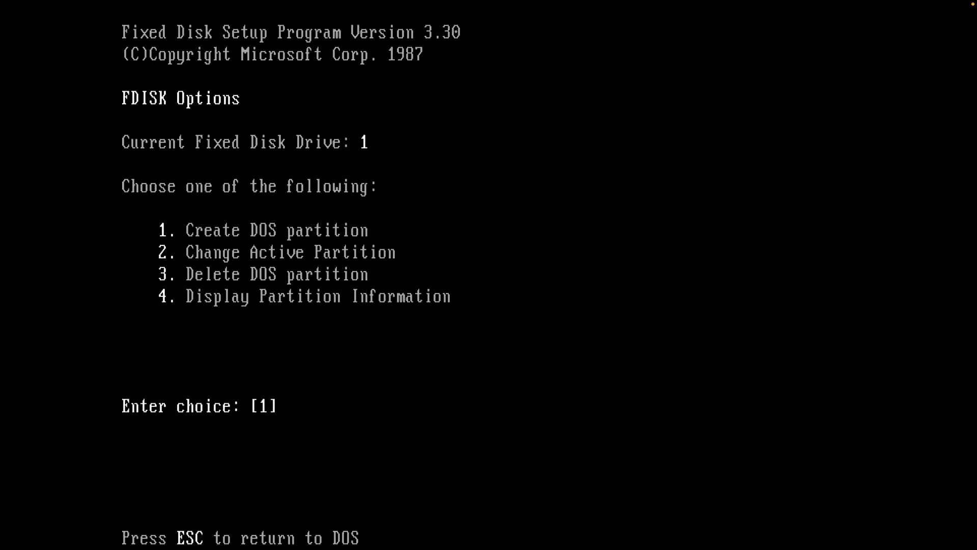
{"action": "key", "text": "Return"}
{"action": "key", "text": "Return"}
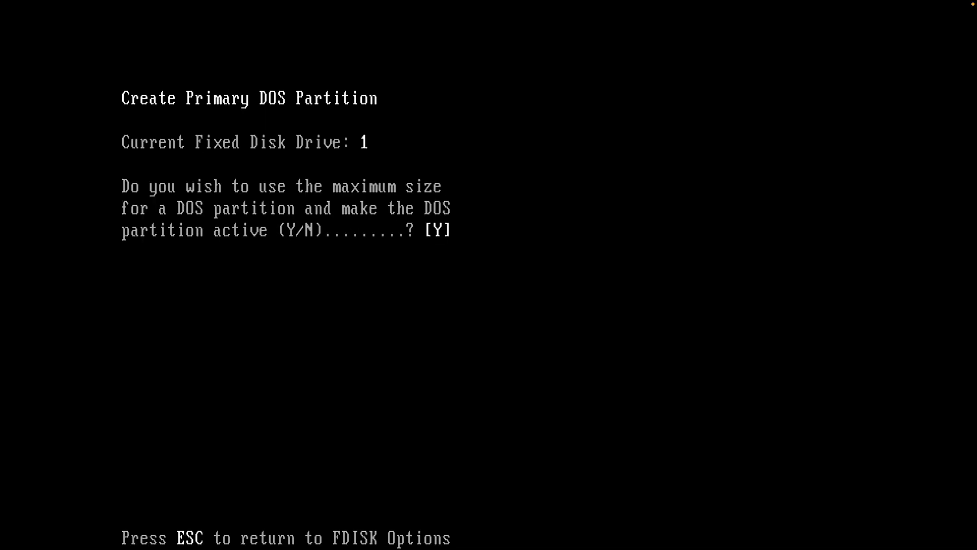
{"action": "type", "text": "y"}
{"action": "key", "text": "Return"}
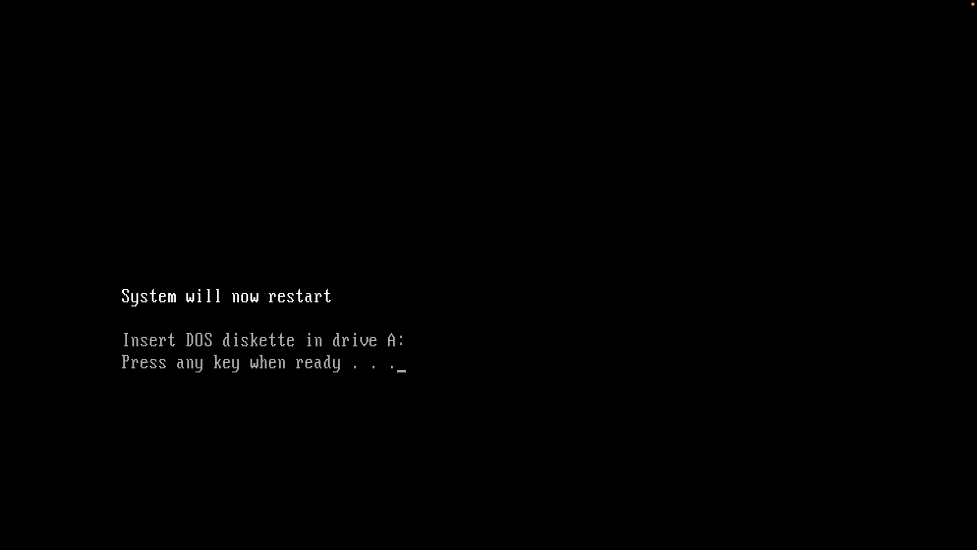
{"action": "key", "text": "Return"}
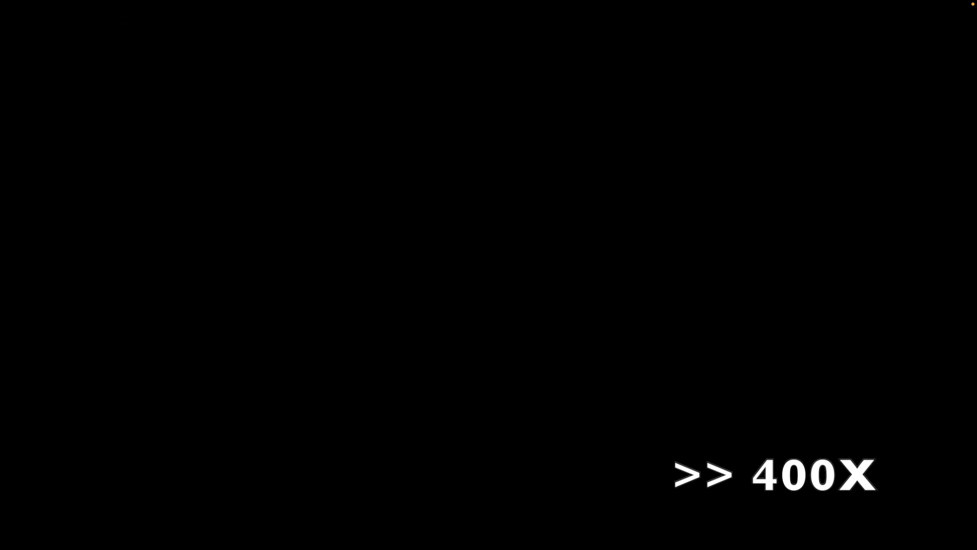
- Set the DOS date to 12-15-2022 and the time to 15:44 after the restart
{"action": "type", "text": "12-15-2022"}
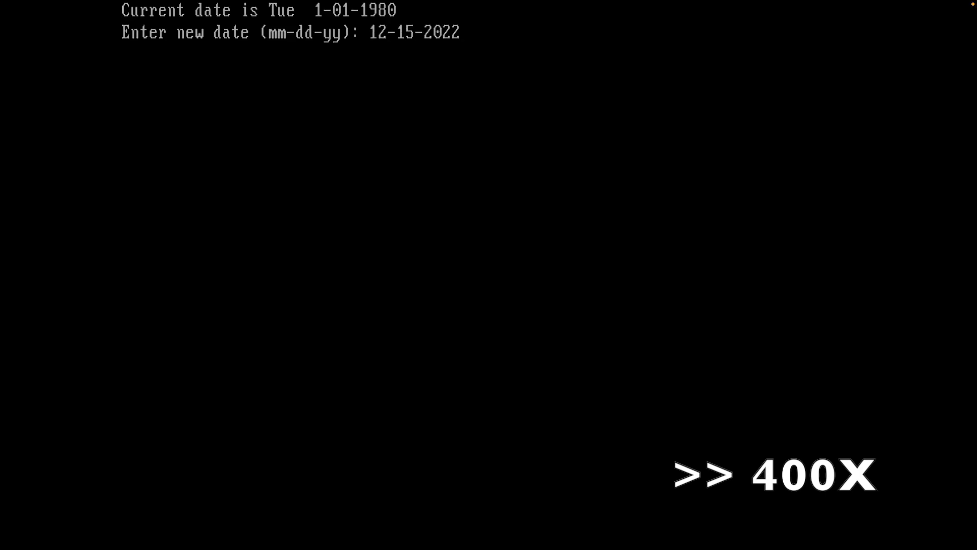
{"action": "key", "text": "Return"}
{"action": "type", "text": "15:44"}
{"action": "key", "text": "Return"}
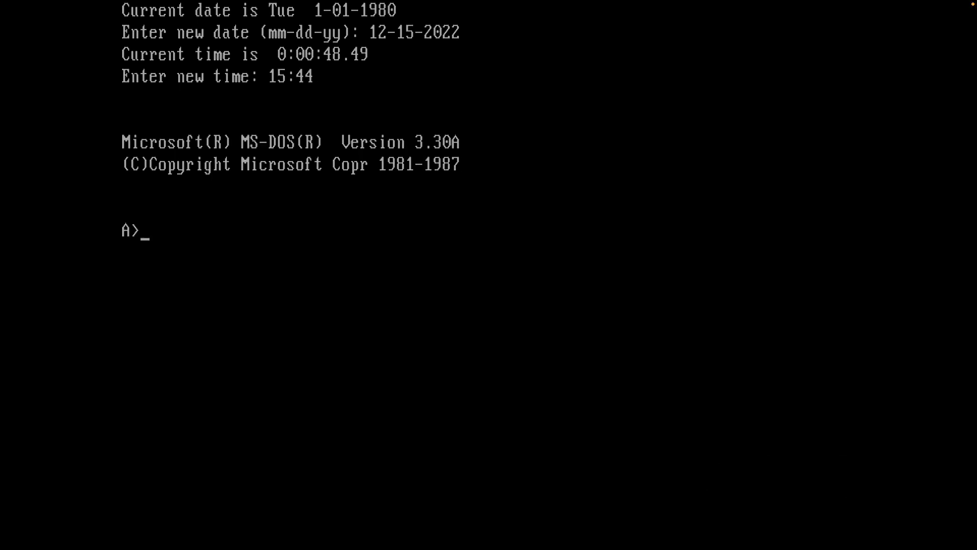
- Format drive C with the system files using "format c: /s" and list the drive's directory
{"action": "type", "text": "format c: /s"}
{"action": "key", "text": "Return"}
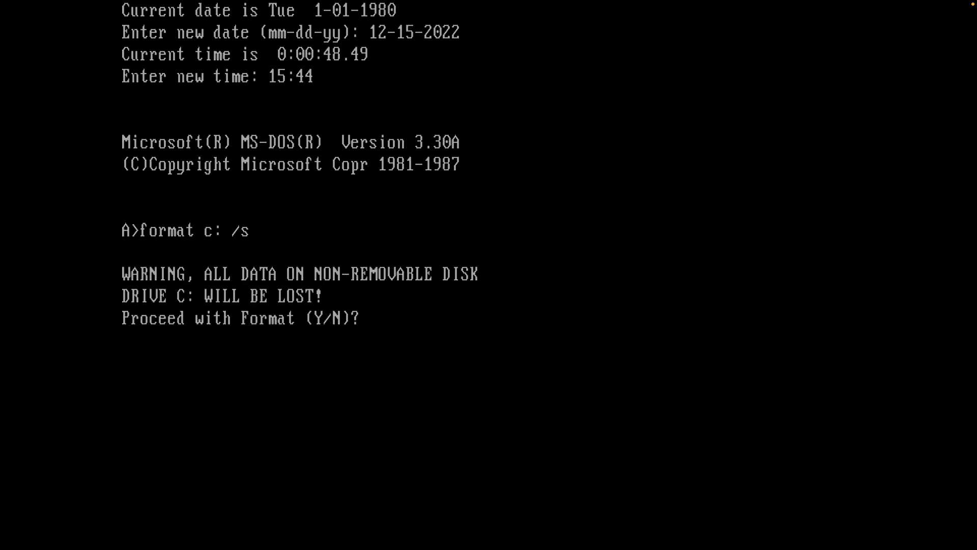
{"action": "type", "text": "y"}
{"action": "key", "text": "Return"}
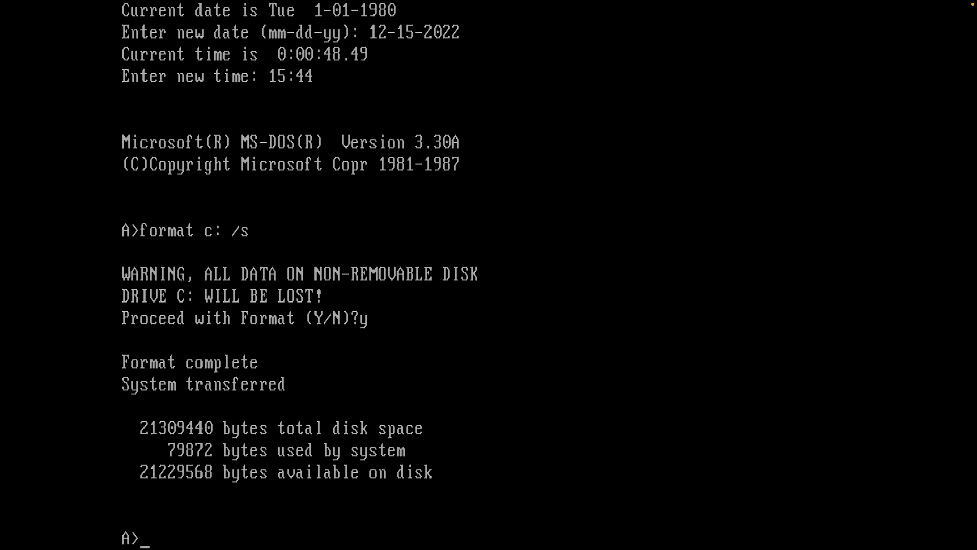
{"action": "type", "text": "dir c:"}
{"action": "key", "text": "Return"}
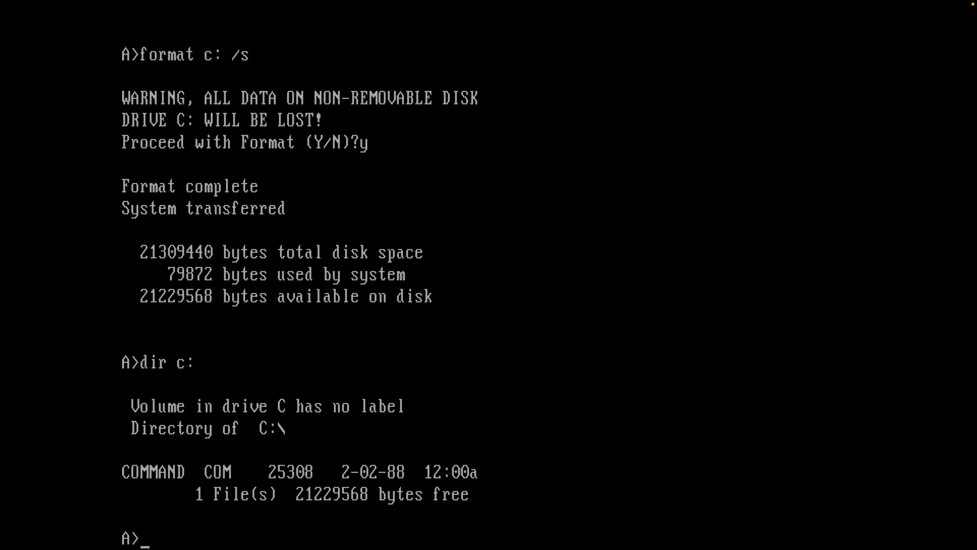
- Create a DOS directory on drive C, change into it and copy all files from drive A there
{"action": "type", "text": "c:"}
{"action": "key", "text": "Return"}
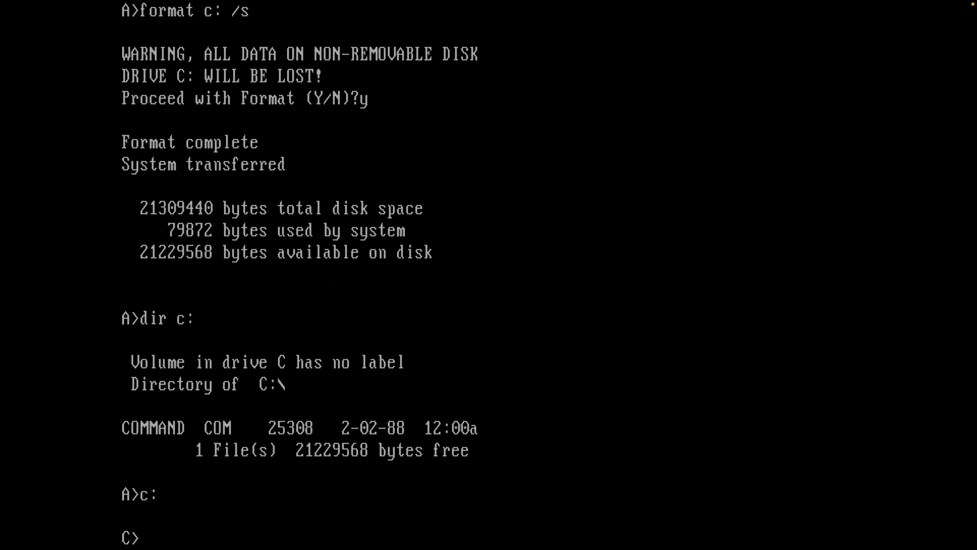
{"action": "type", "text": "mkdir DOS"}
{"action": "key", "text": "Return"}
{"action": "type", "text": "cd DOS"}
{"action": "key", "text": "Return"}
{"action": "type", "text": "c"}
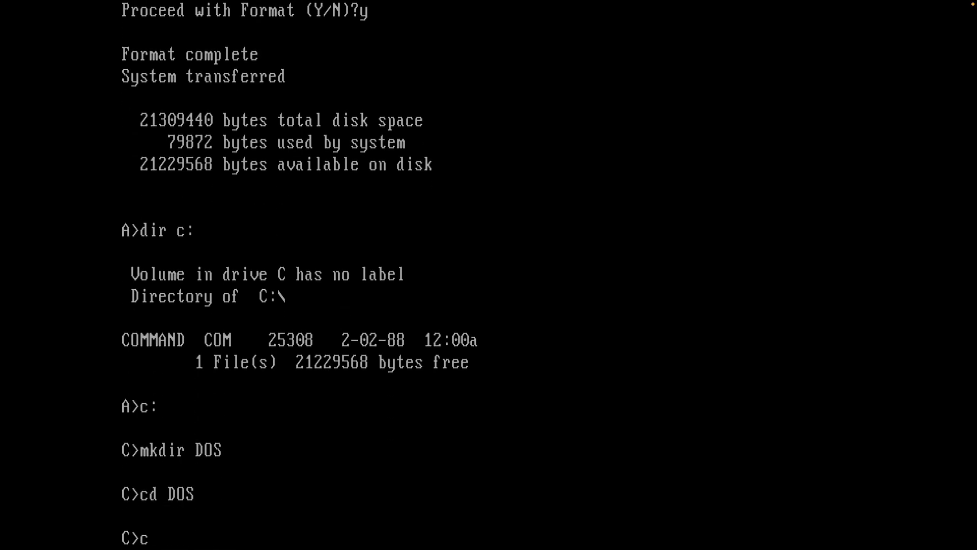
{"action": "type", "text": "opy a:*.*"}
{"action": "key", "text": "Return"}
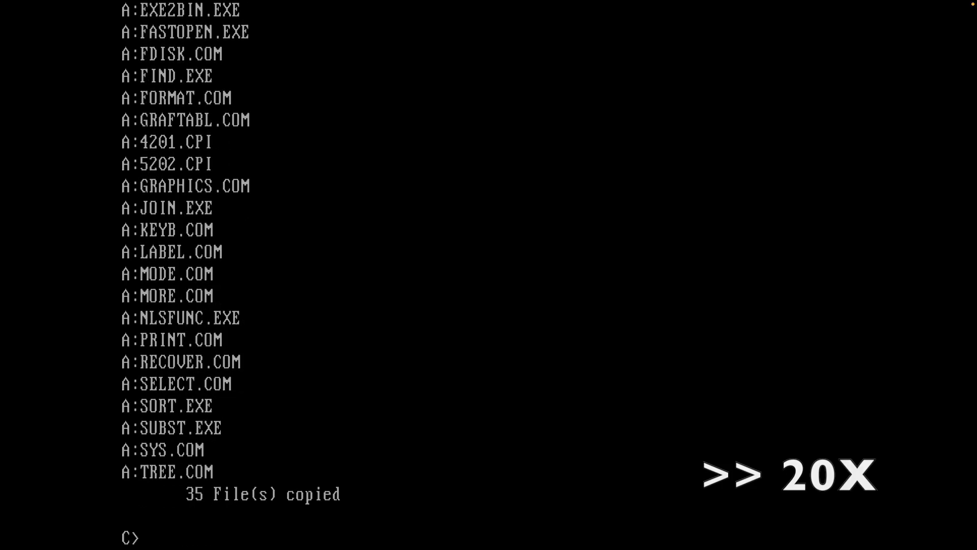
- Enable MAME's UI controls, swap floppydisk1 to the msdos33a flop2 disk, and disable the UI controls again
{"action": "key", "text": "super+backslash"}
{"action": "key", "text": "Tab"}
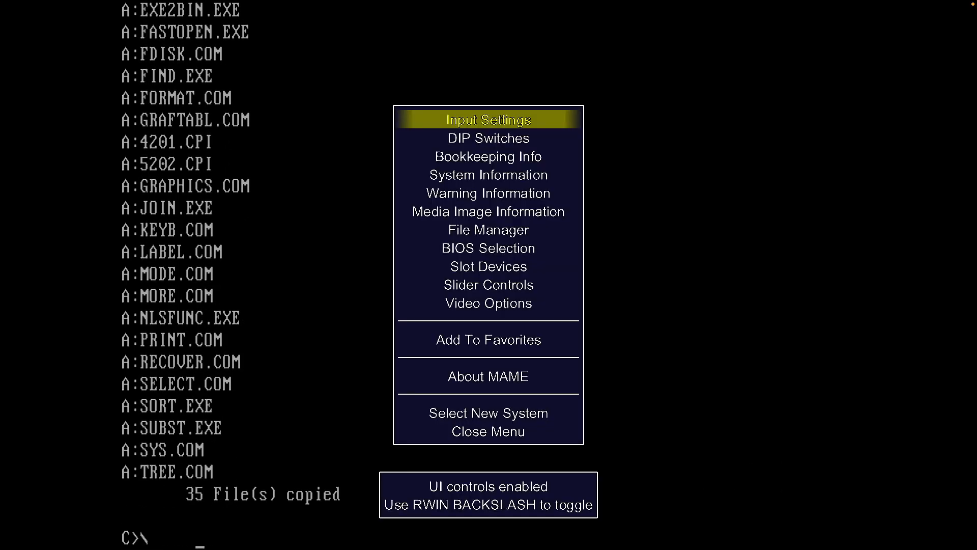
{"action": "left_click", "coordinate": [491, 234]}
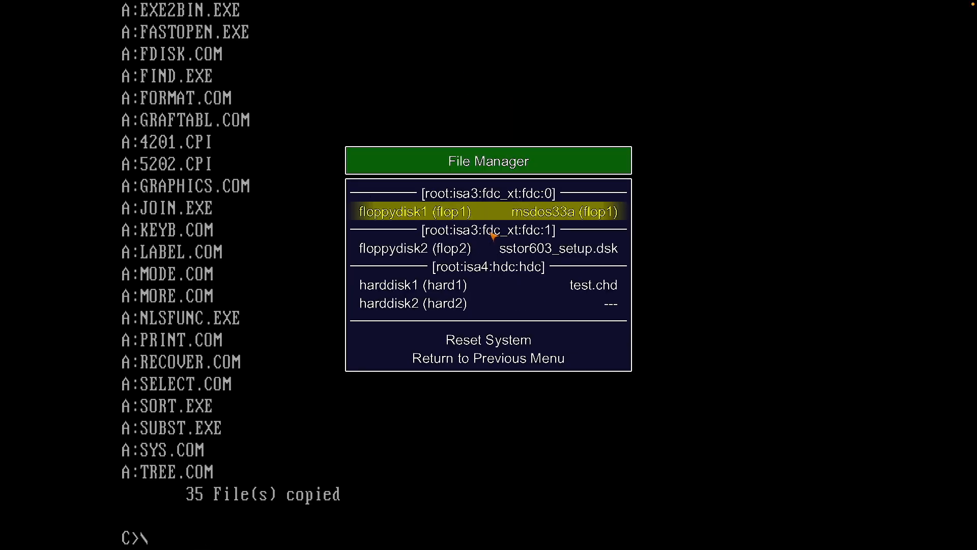
{"action": "left_click", "coordinate": [579, 209]}
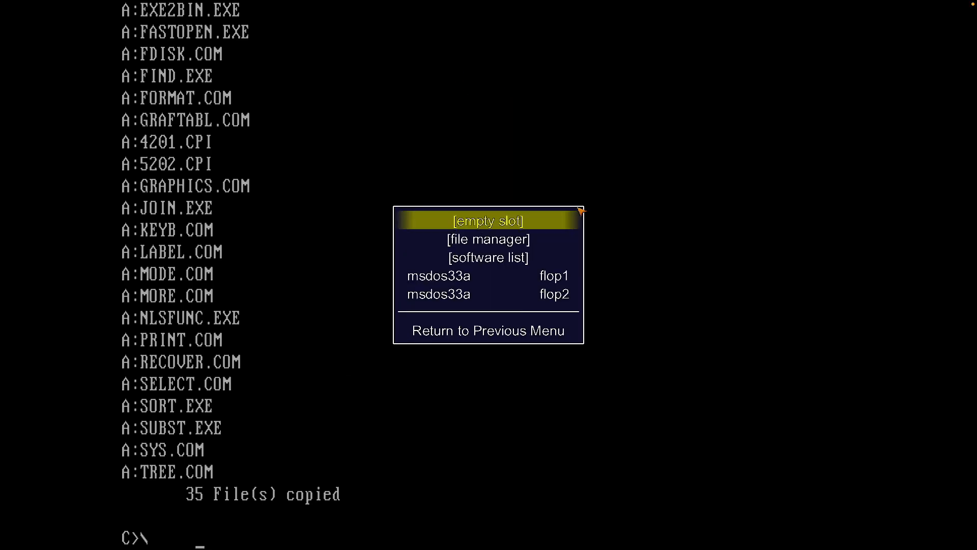
{"action": "left_click", "coordinate": [506, 298]}
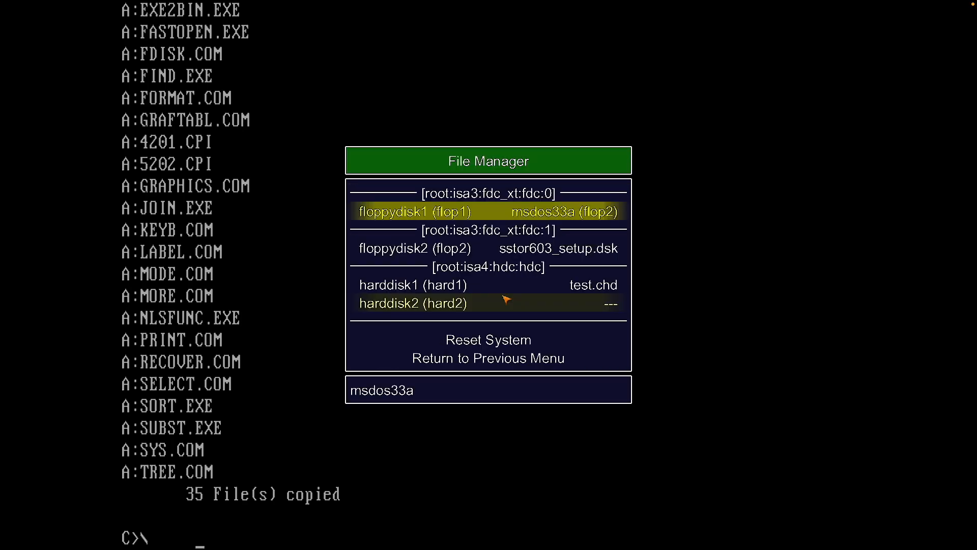
{"action": "key", "text": "Escape"}
{"action": "key", "text": "Escape"}
{"action": "key", "text": "super+backslash"}
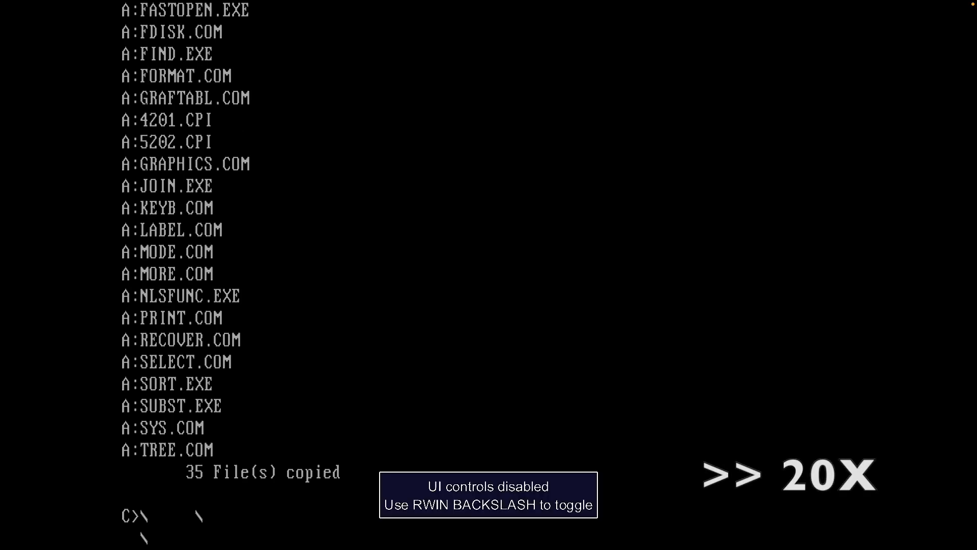
- Clear the stray characters from the DOS prompt and copy all files from the second floppy with "copy a:*.*"
{"action": "key", "text": "Return"}
{"action": "type", "text": "copy a:*.*"}
{"action": "key", "text": "Return"}
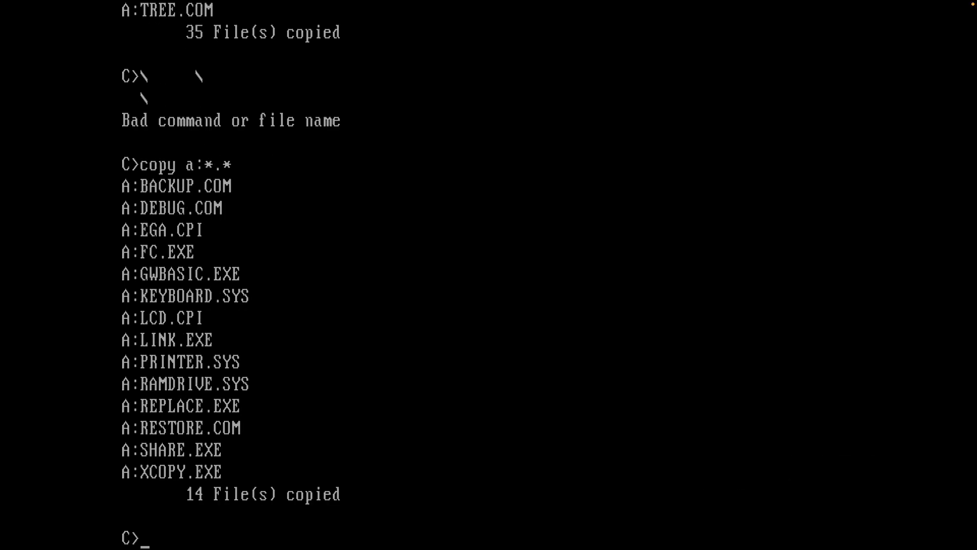
- Enable MAME's UI controls, empty the floppydisk1 slot and reset the system to boot from the hard disk
{"action": "key", "text": "super+backslash"}
{"action": "key", "text": "Tab"}
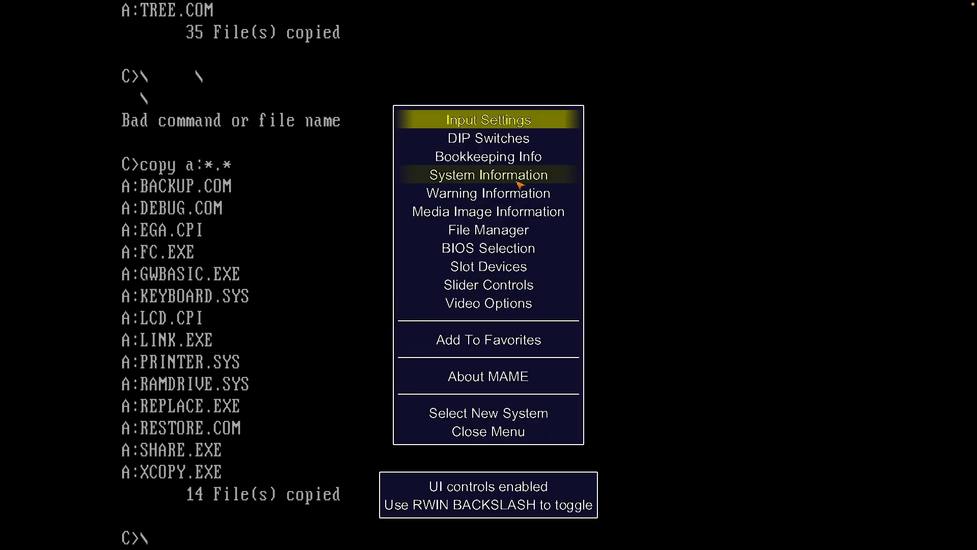
{"action": "left_click", "coordinate": [506, 230]}
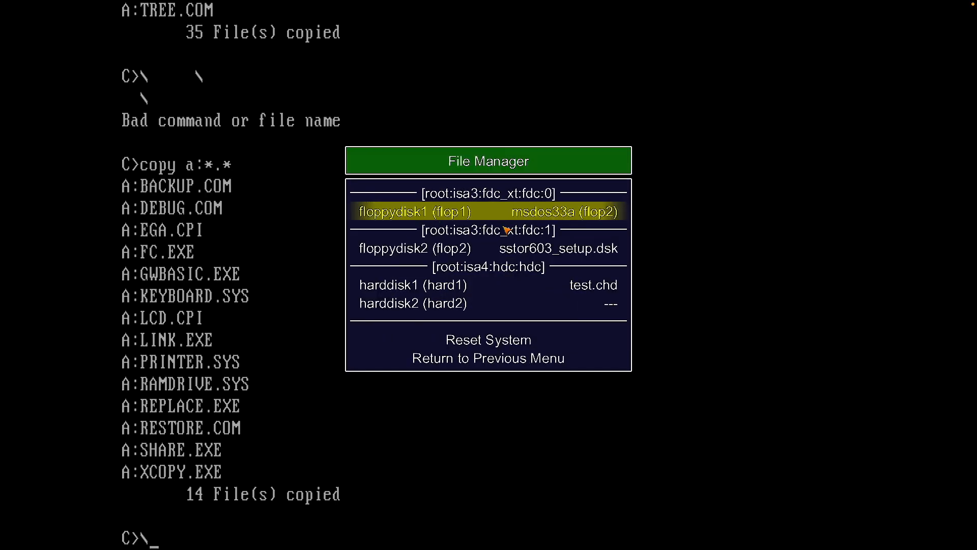
{"action": "left_click", "coordinate": [598, 213]}
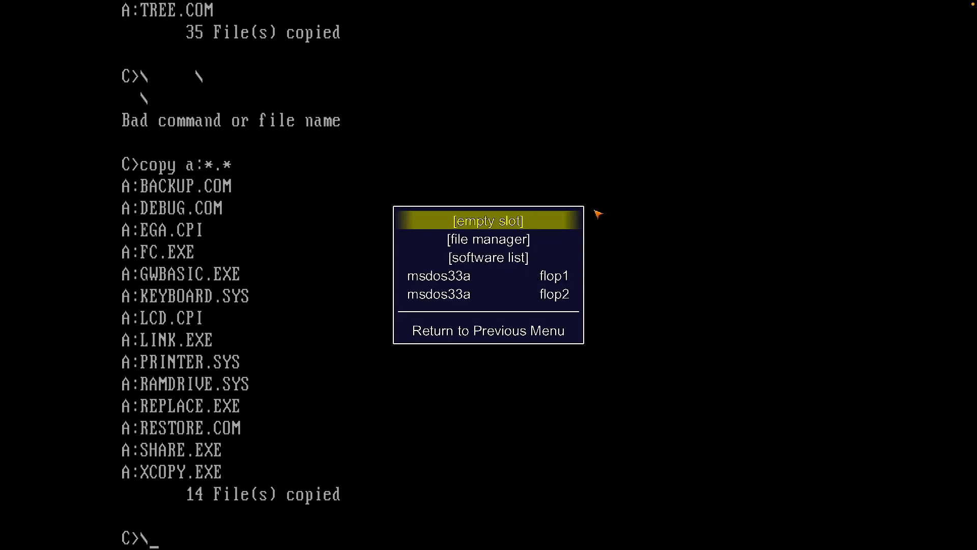
{"action": "left_click", "coordinate": [481, 224]}
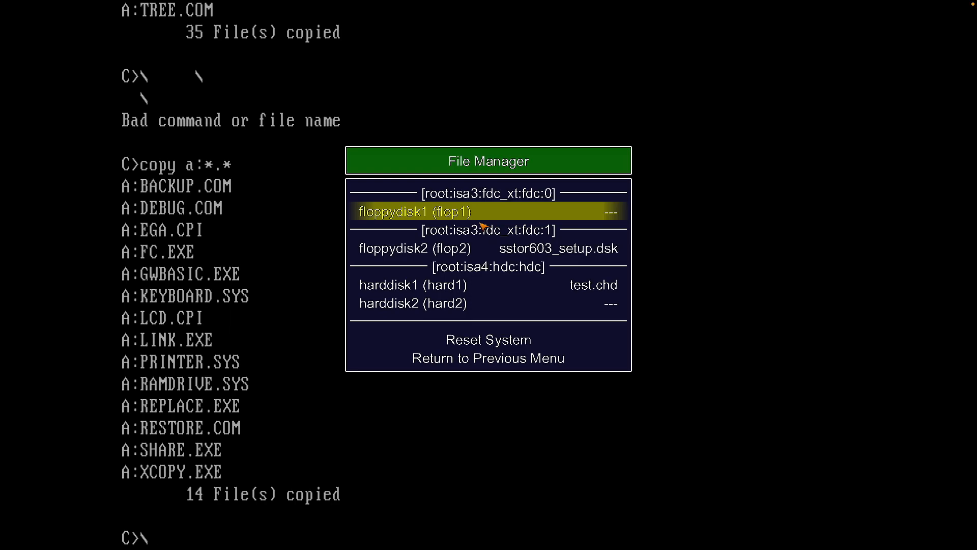
{"action": "left_click", "coordinate": [489, 340]}
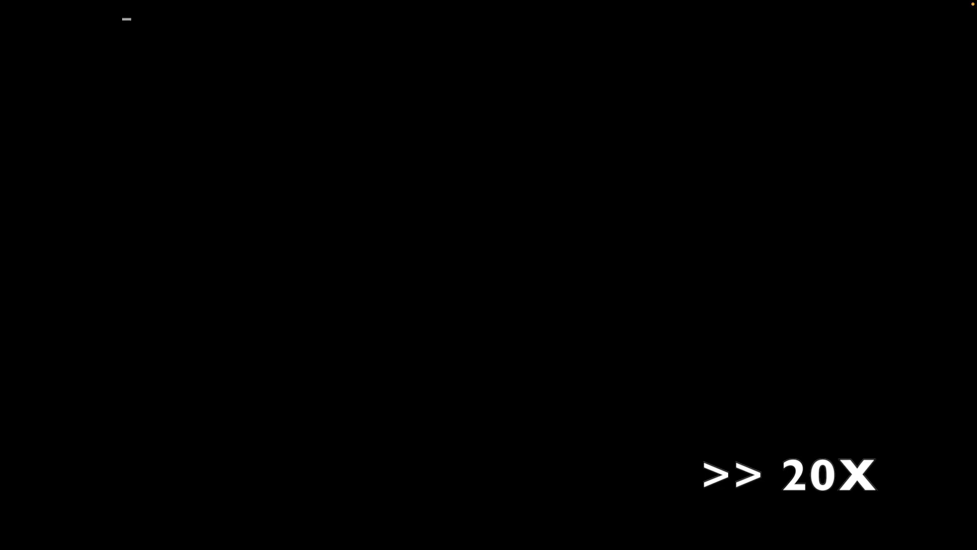
- Set the DOS date to 12-15-2022 and the time to 14:47 at startup
{"action": "type", "text": "12-15-2022"}
{"action": "key", "text": "Return"}
{"action": "type", "text": "14:47"}
{"action": "key", "text": "Return"}
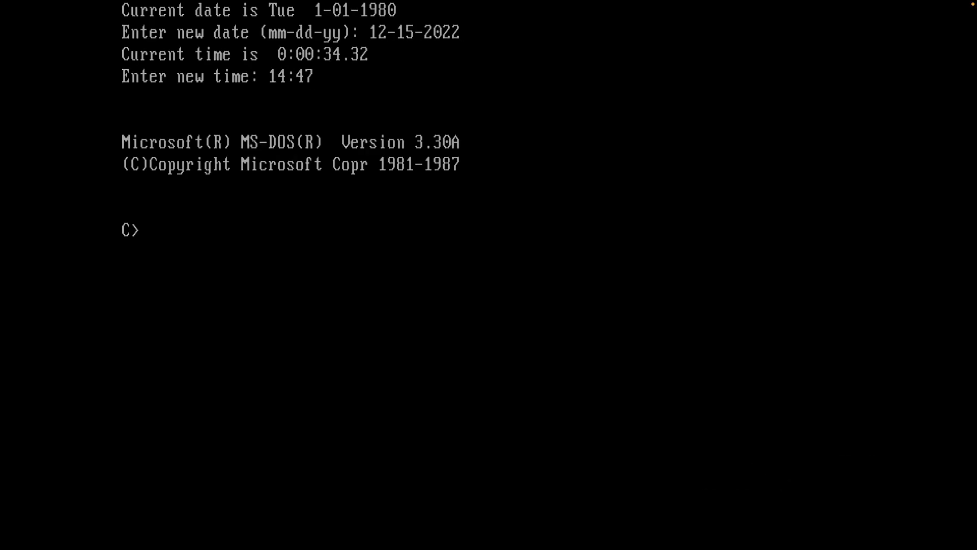
- List drive C's root directory and run "b:sstor /romlist" to examine the controller's ROM drive type table
{"action": "type", "text": "dir"}
{"action": "key", "text": "Return"}
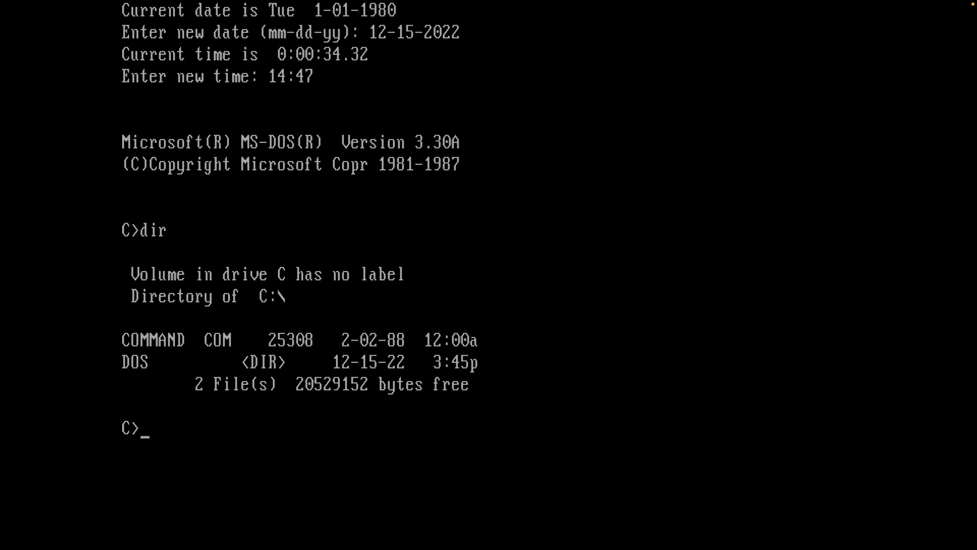
{"action": "type", "text": "b:sstor /romlist"}
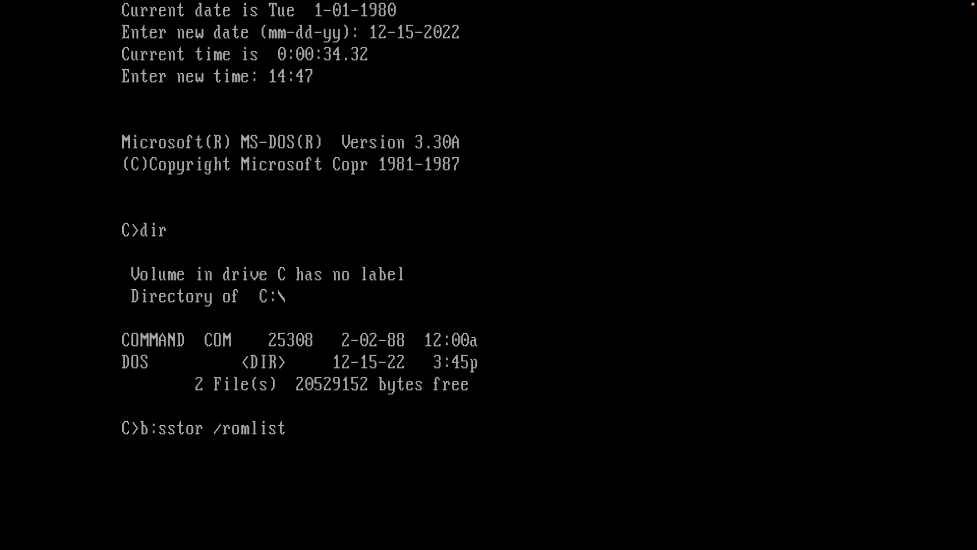
{"action": "key", "text": "Return"}
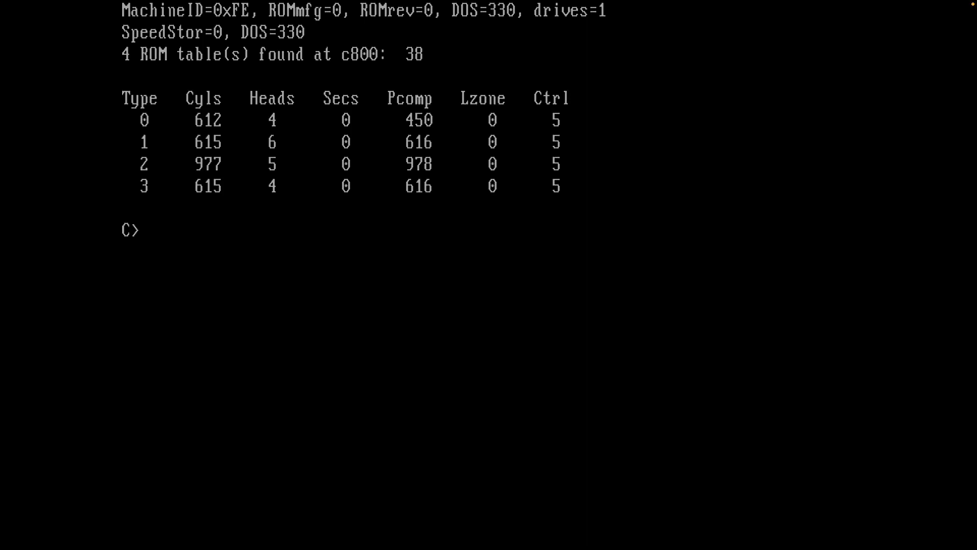
- Enable the UI controls, open the DIP switch settings, and change the type of the 1st drive to 1 and back to 0
{"action": "key", "text": "super+backslash"}
{"action": "key", "text": "Tab"}
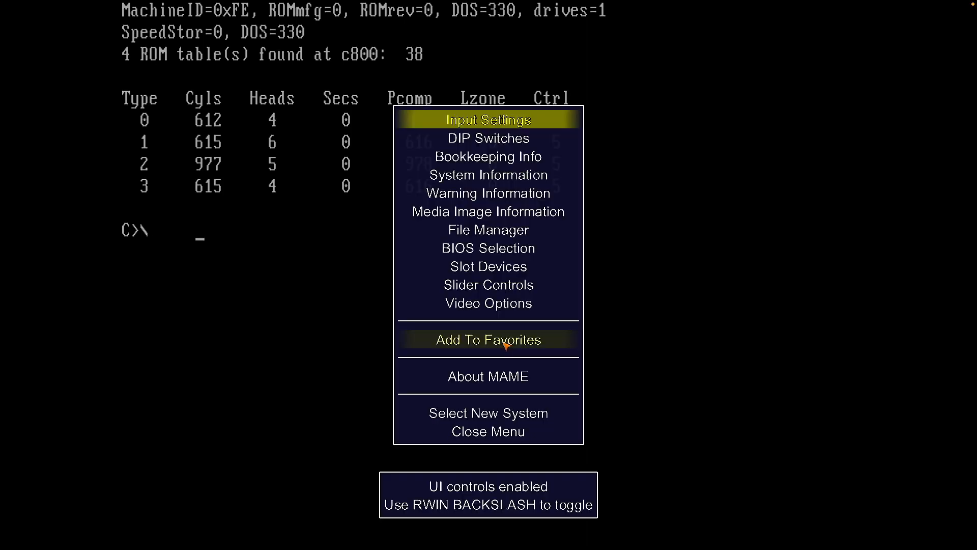
{"action": "left_click", "coordinate": [475, 138]}
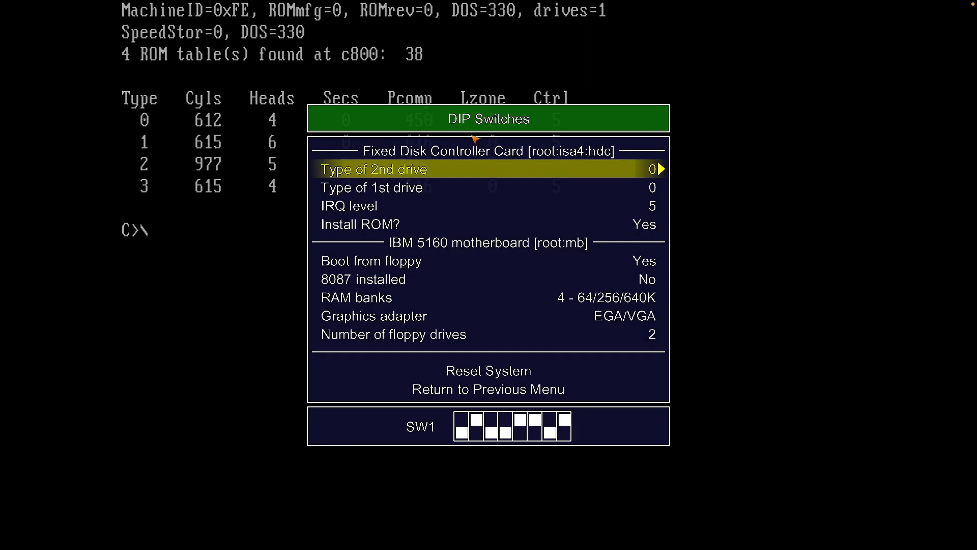
{"action": "key", "text": "Down"}
{"action": "key", "text": "Right"}
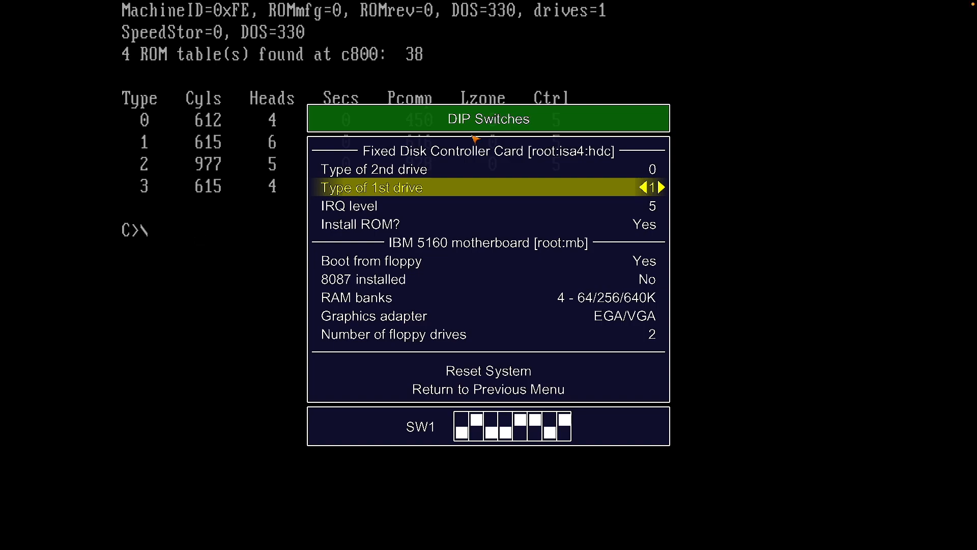
{"action": "key", "text": "Left"}
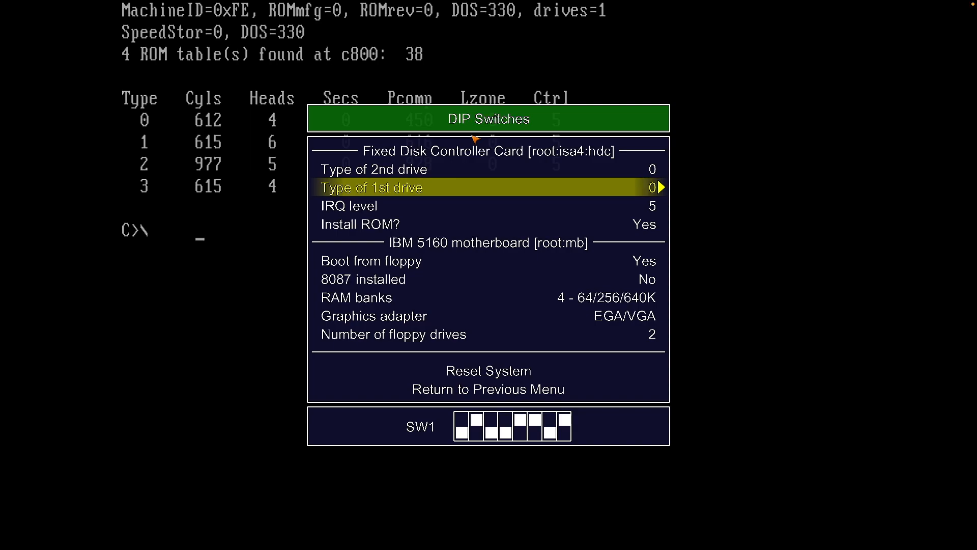